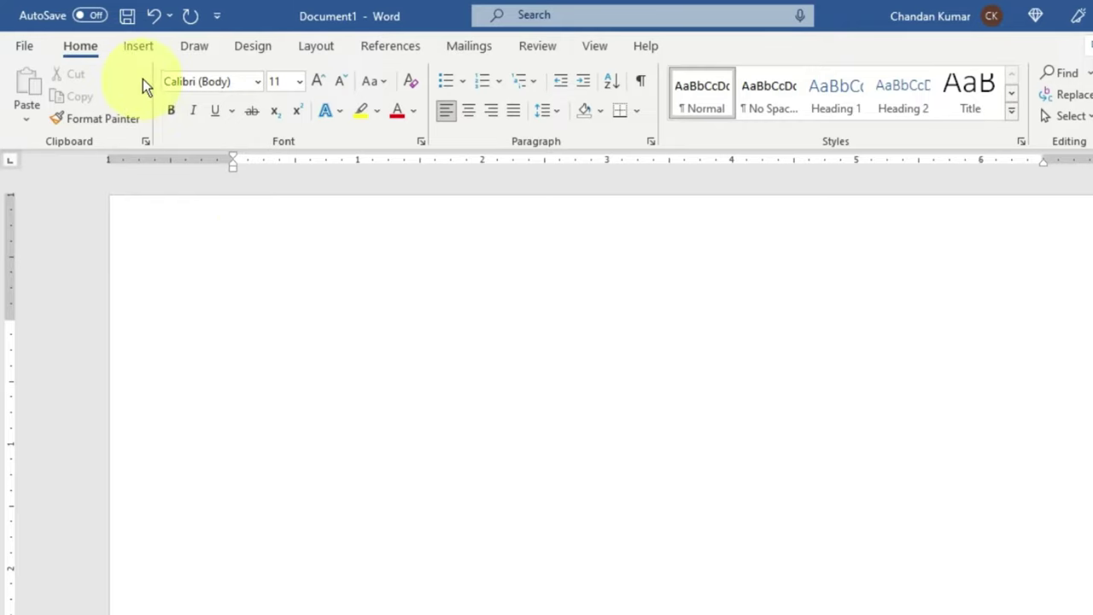
# Insert a 3-column, 1-row table into the blank document from the Insert tab
pyautogui.click(142, 53)
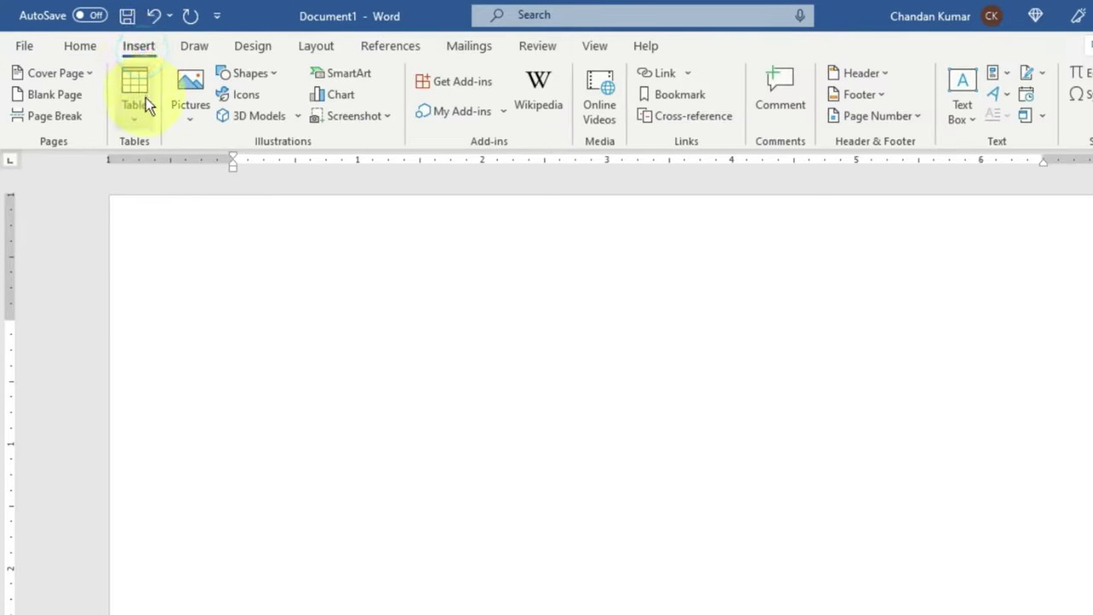
pyautogui.click(144, 86)
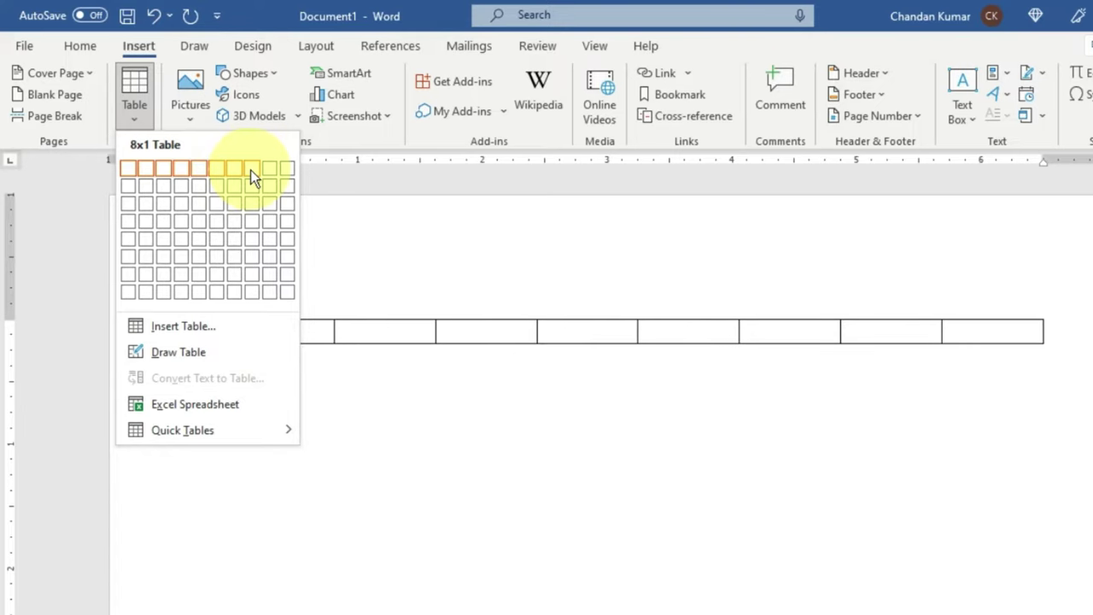
pyautogui.click(167, 171)
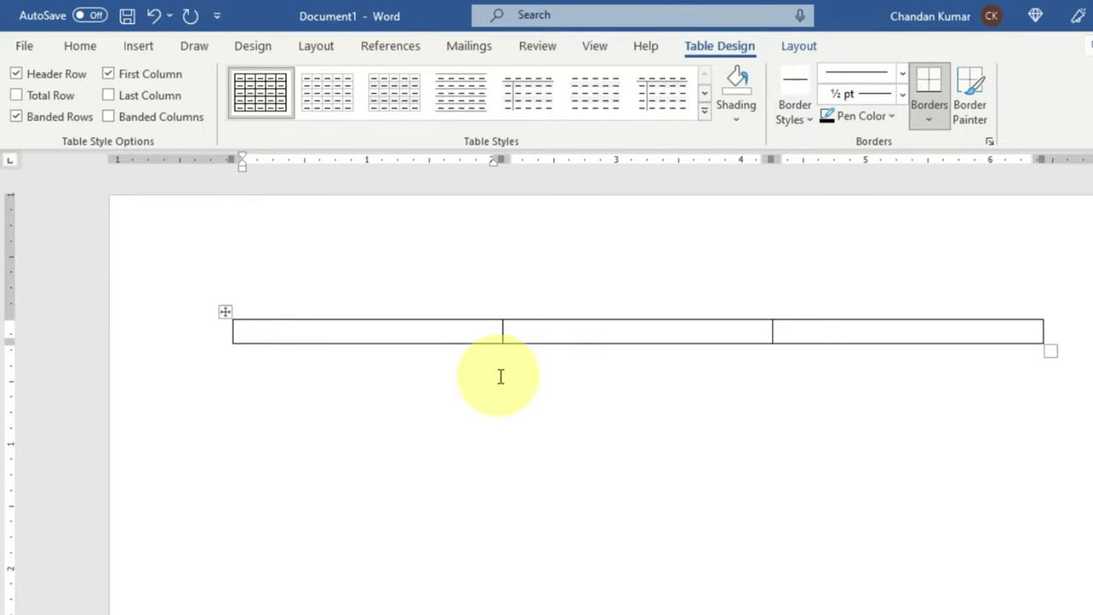
# Enter the headings Name, Class and Roll No. across the table's three cells
pyautogui.write('Name')
pyautogui.press('Tab')
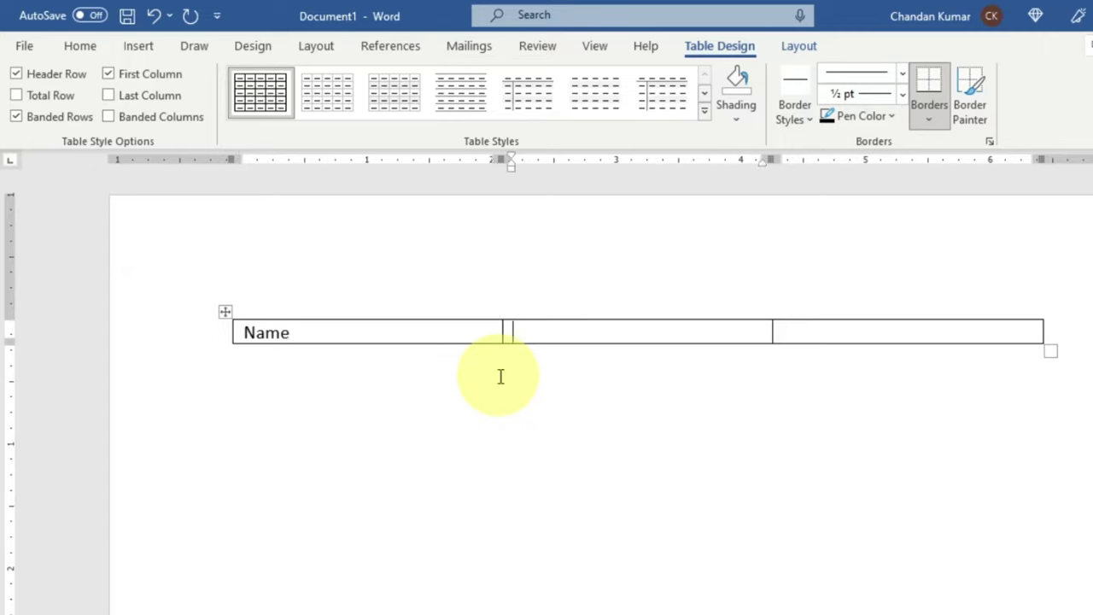
pyautogui.write('Class')
pyautogui.press('Tab')
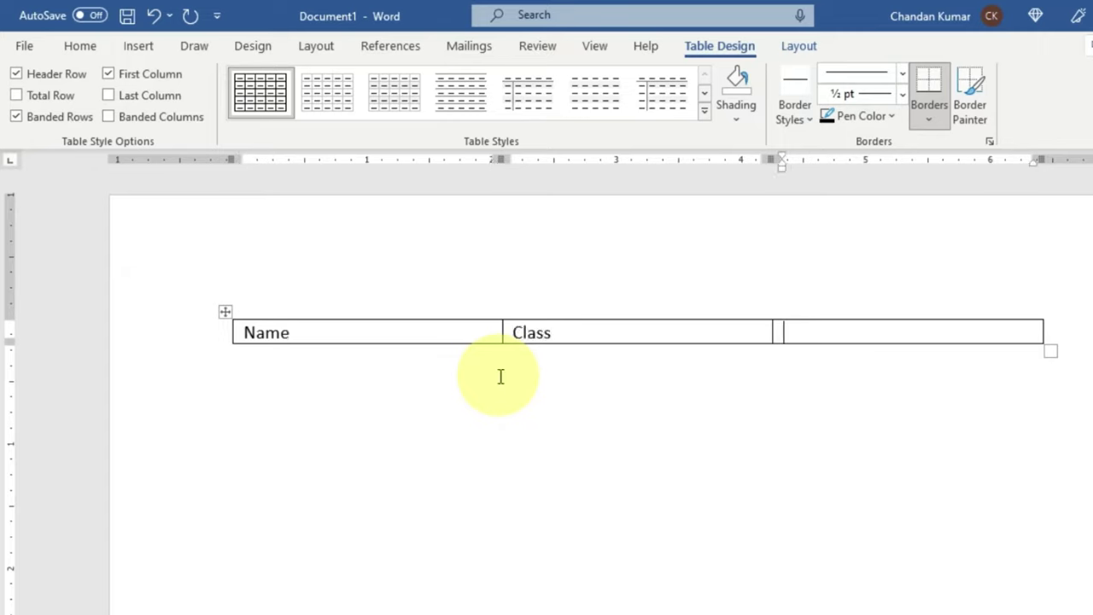
pyautogui.write('Roll No.')
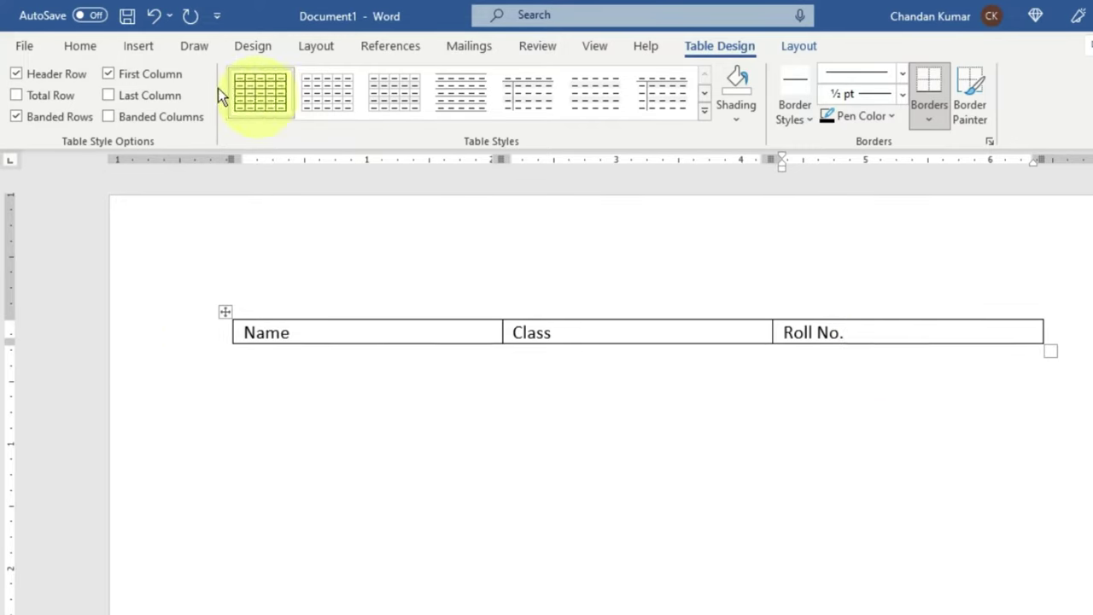
# Open the Customize the Ribbon settings from the ribbon's right-click menu
pyautogui.click(91, 48)
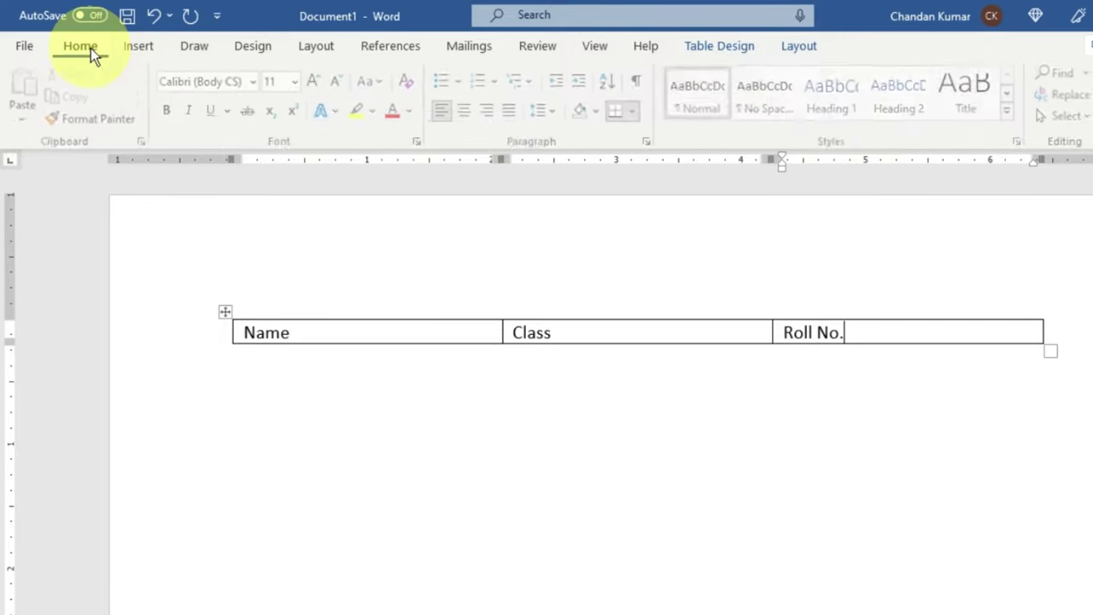
pyautogui.click(134, 48)
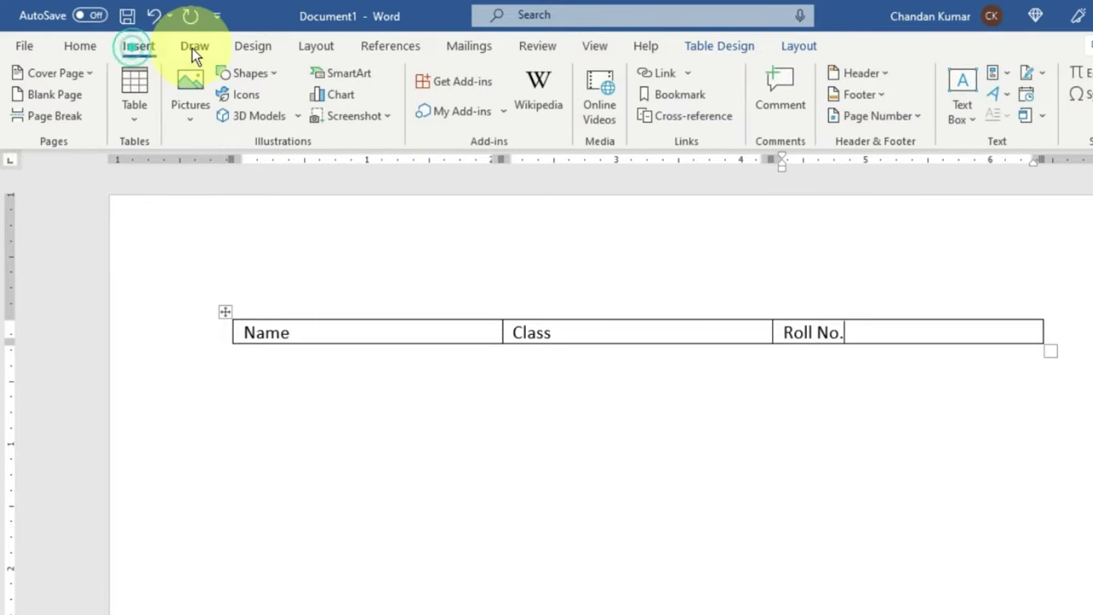
pyautogui.click(266, 49)
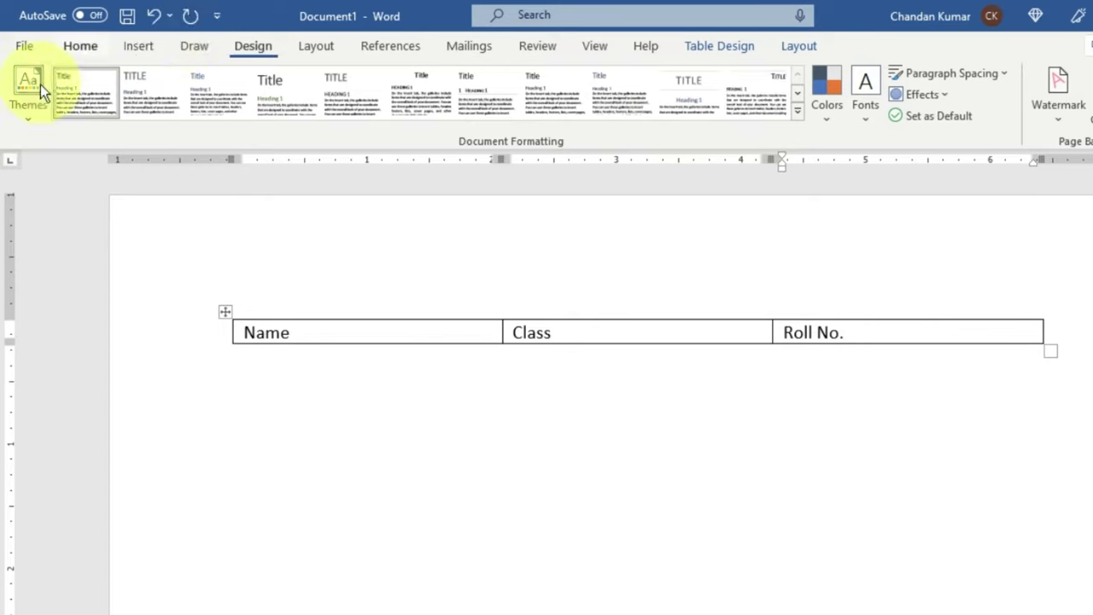
pyautogui.rightClick(714, 128)
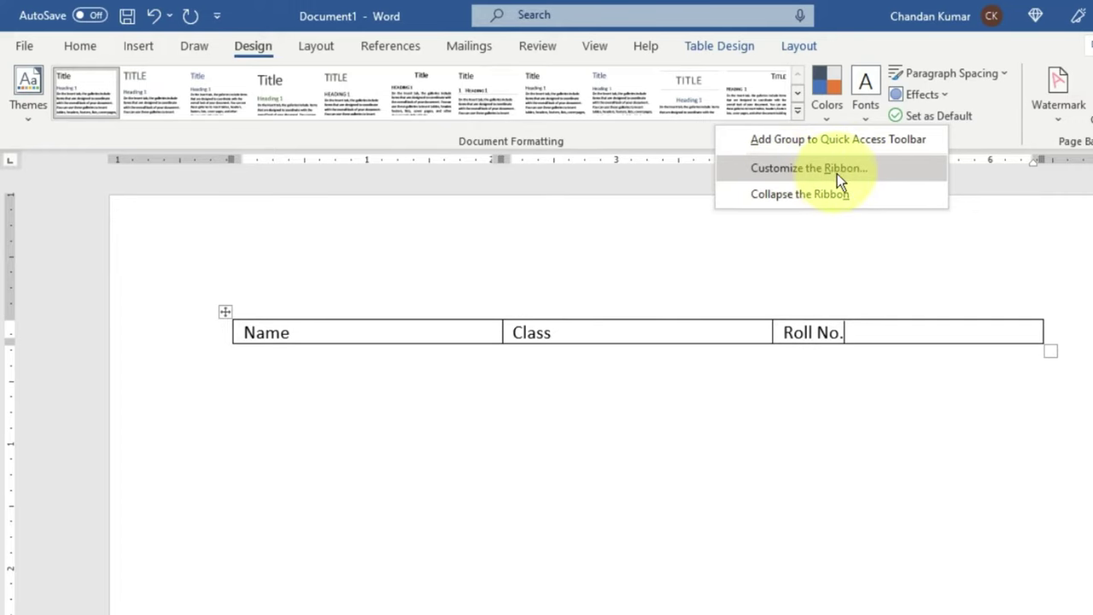
pyautogui.click(879, 168)
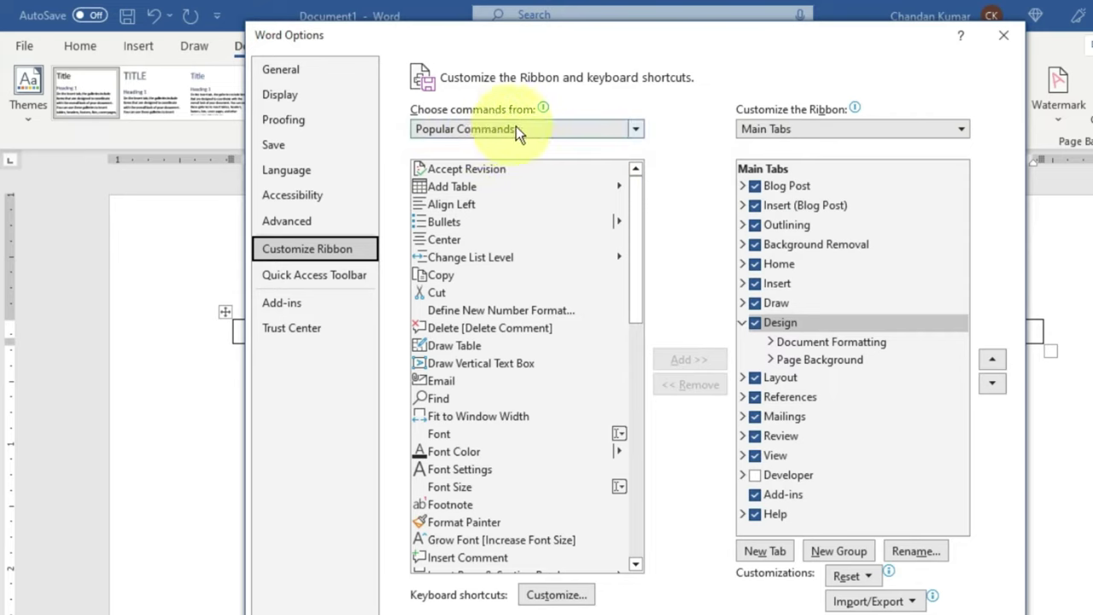
# Show All Commands in the command list and scroll down to Data Form
pyautogui.click(636, 130)
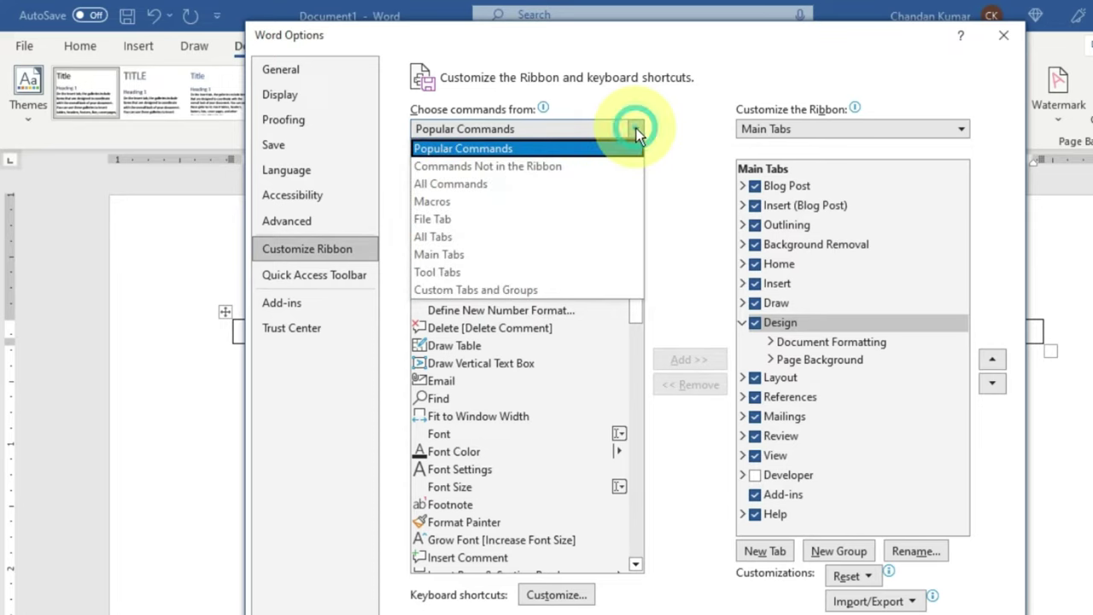
pyautogui.click(561, 183)
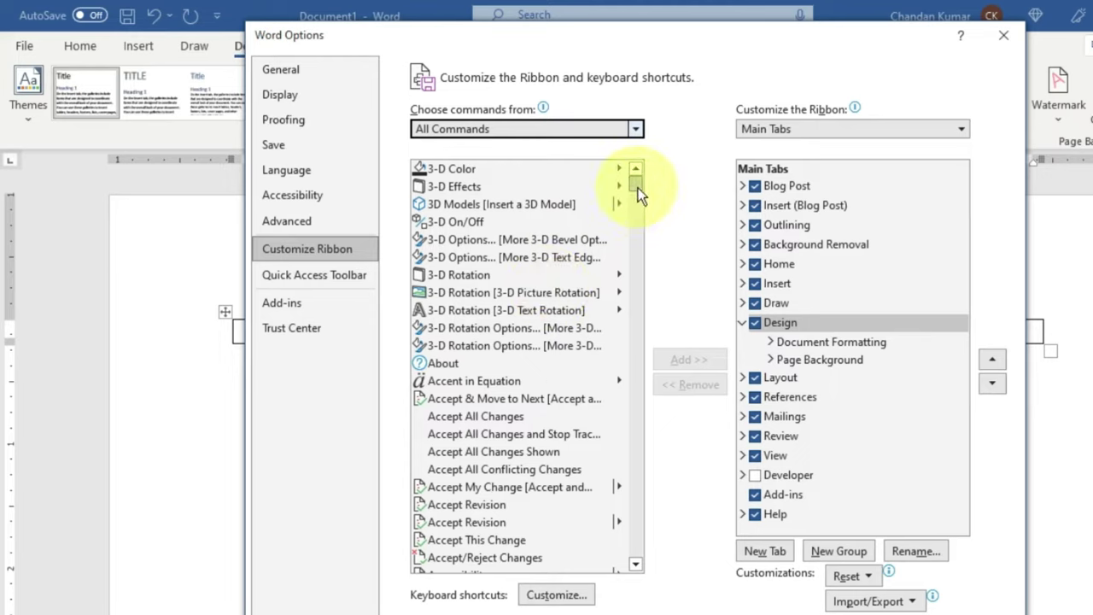
pyautogui.moveTo(638, 188); pyautogui.dragTo(649, 250)
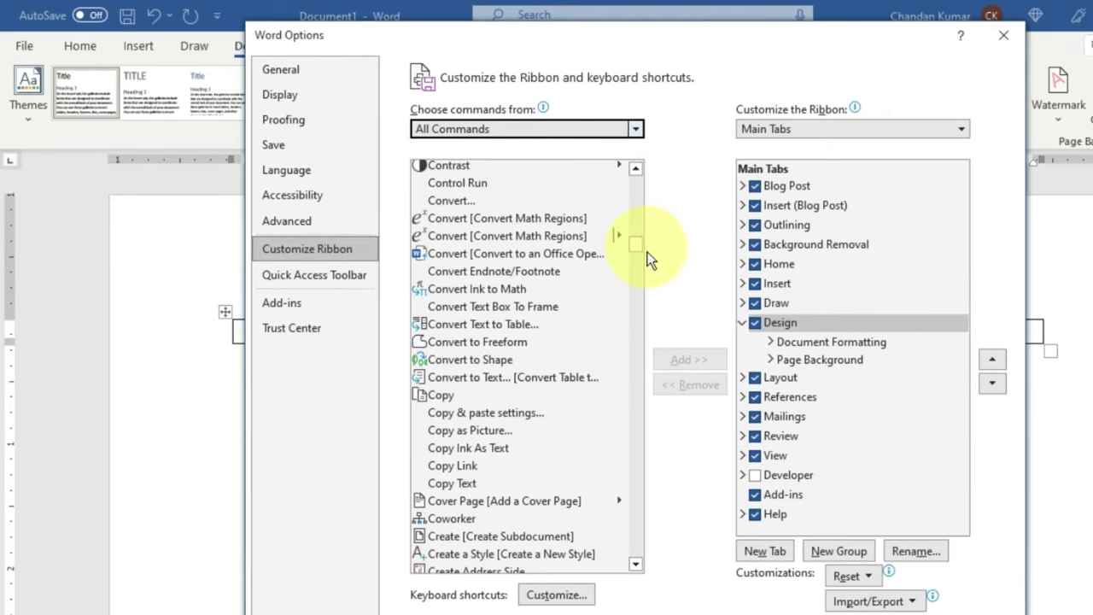
pyautogui.scroll(-10, 571, 373)
pyautogui.scroll(-10, 571, 369)
pyautogui.scroll(-7, 578, 362)
pyautogui.scroll(15, 512, 393)
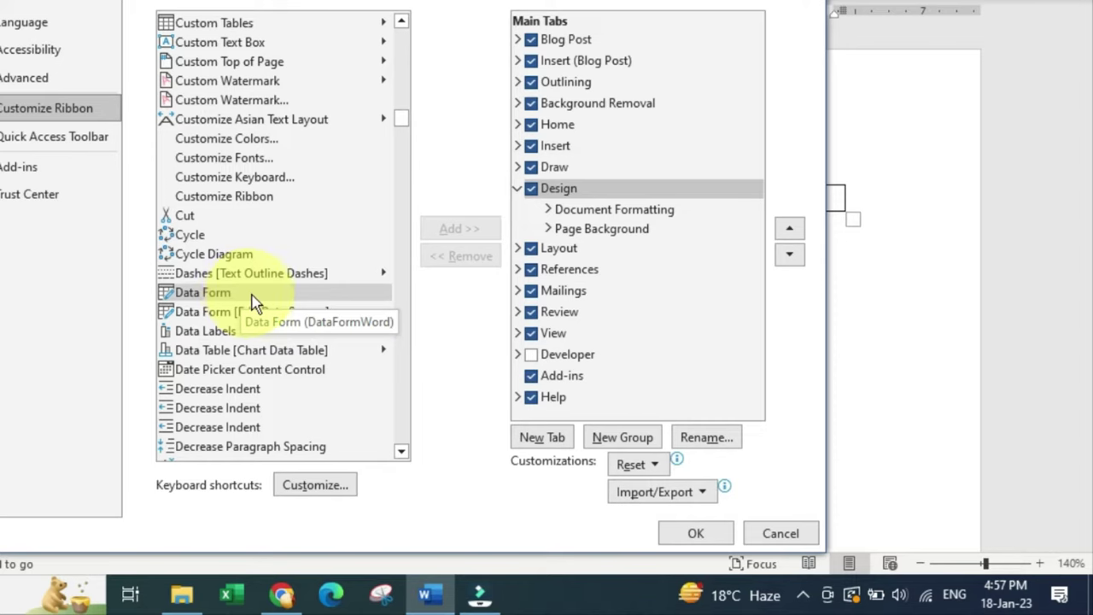
# Create a new custom group under the View tab, add Data Form to it, and save with OK
pyautogui.click(253, 298)
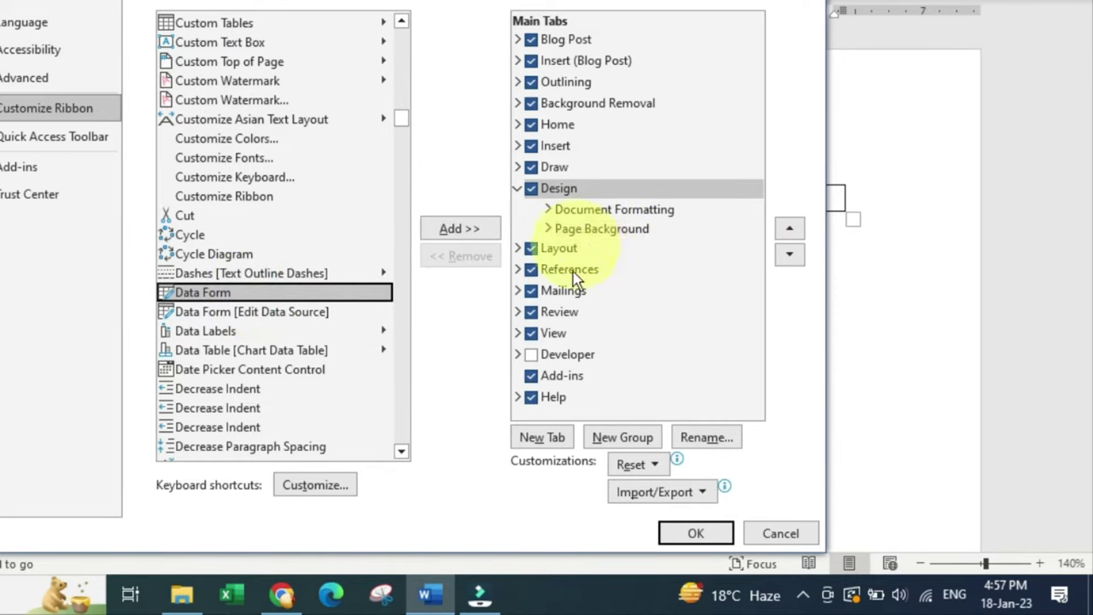
pyautogui.scroll(-2, 593, 299)
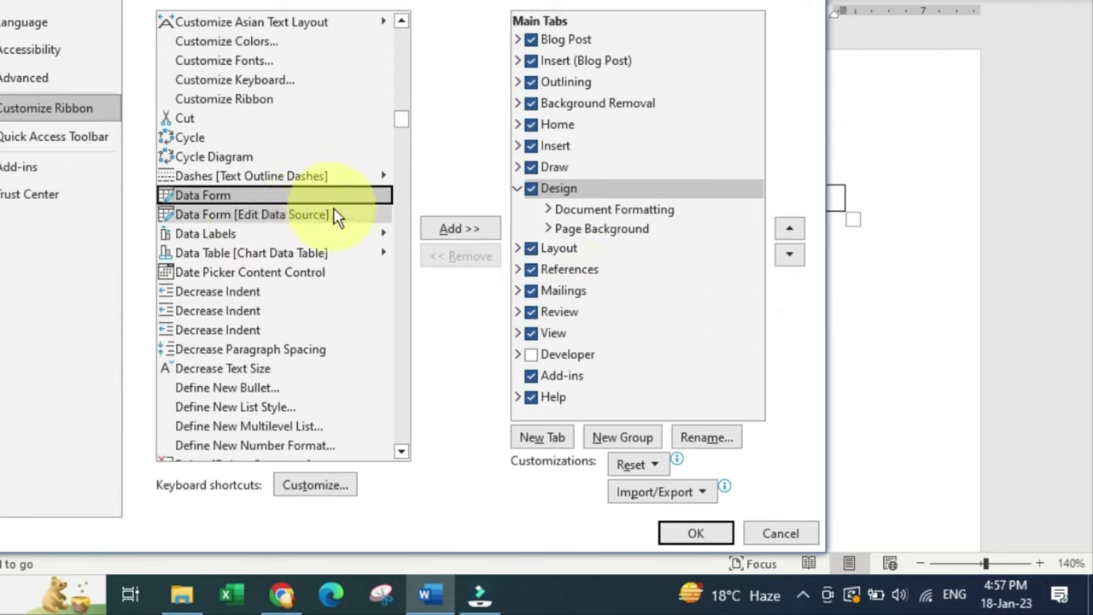
pyautogui.click(595, 333)
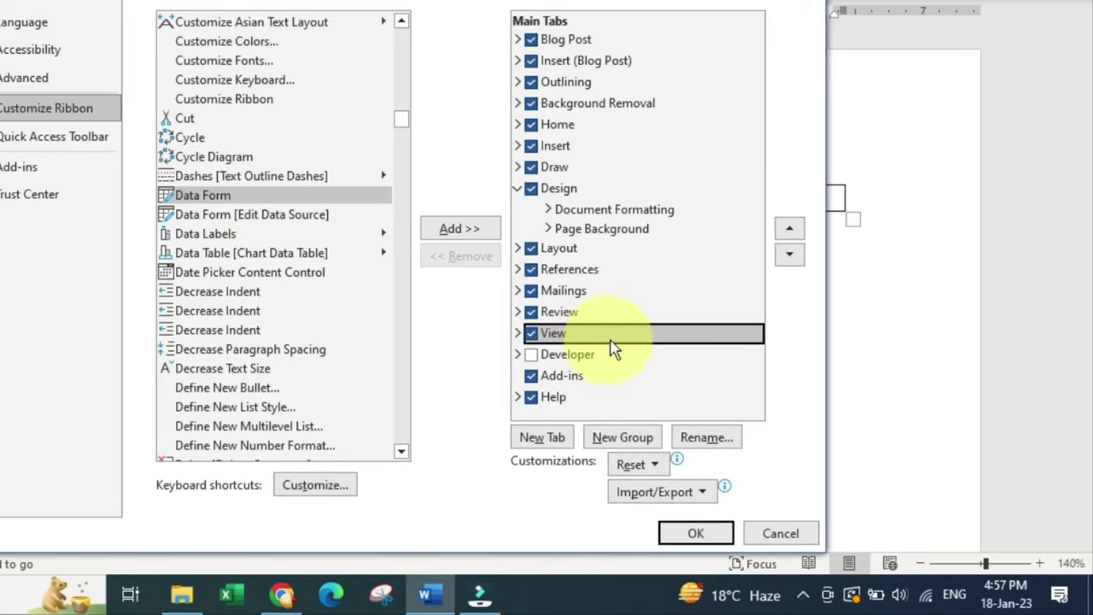
pyautogui.click(642, 440)
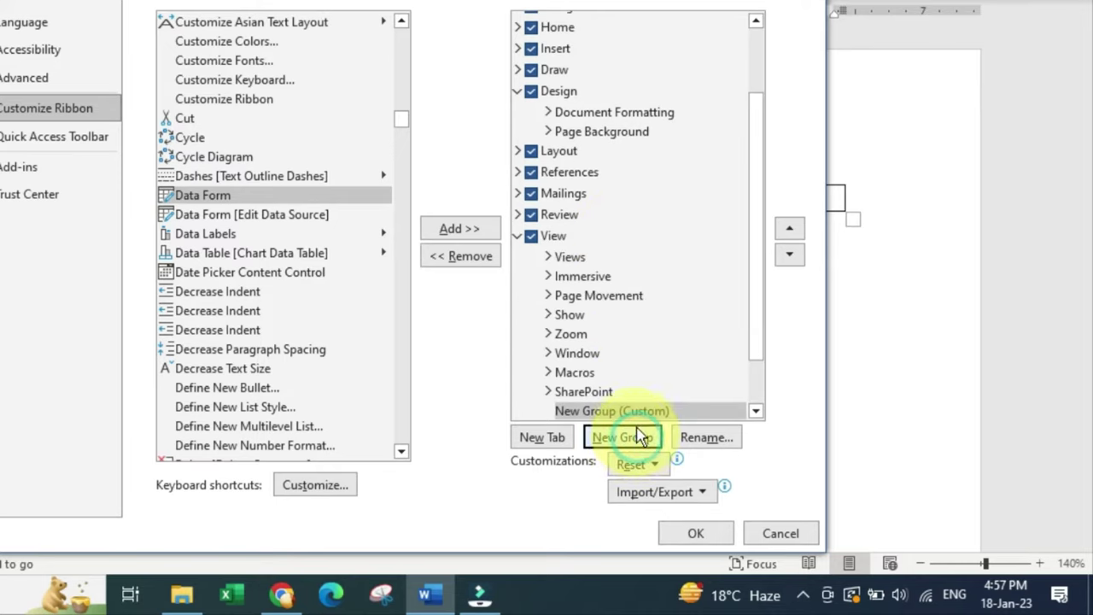
pyautogui.scroll(-1, 670, 363)
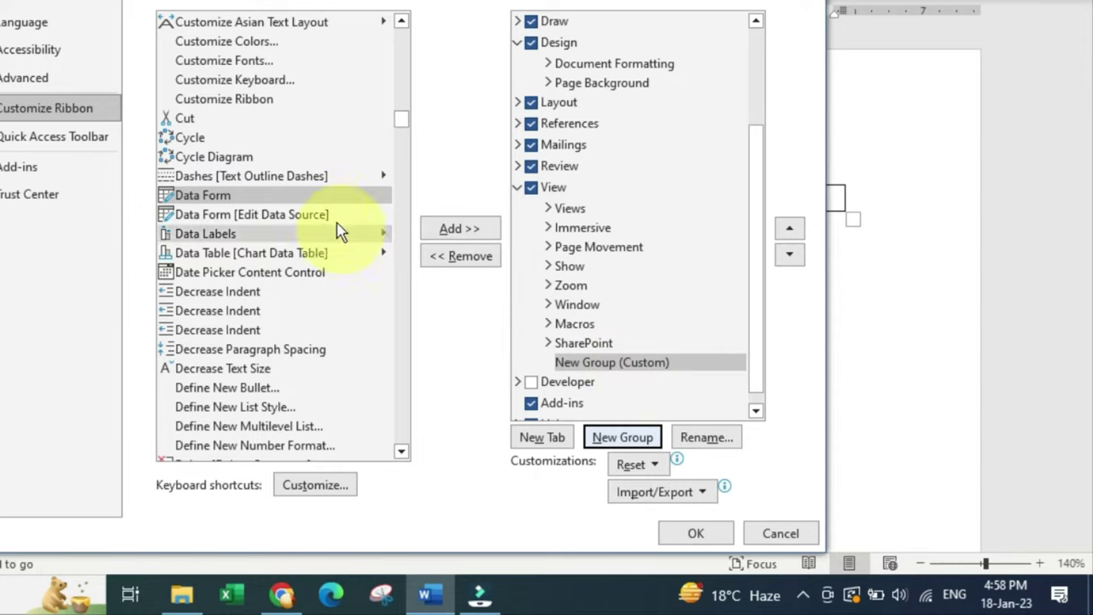
pyautogui.click(304, 203)
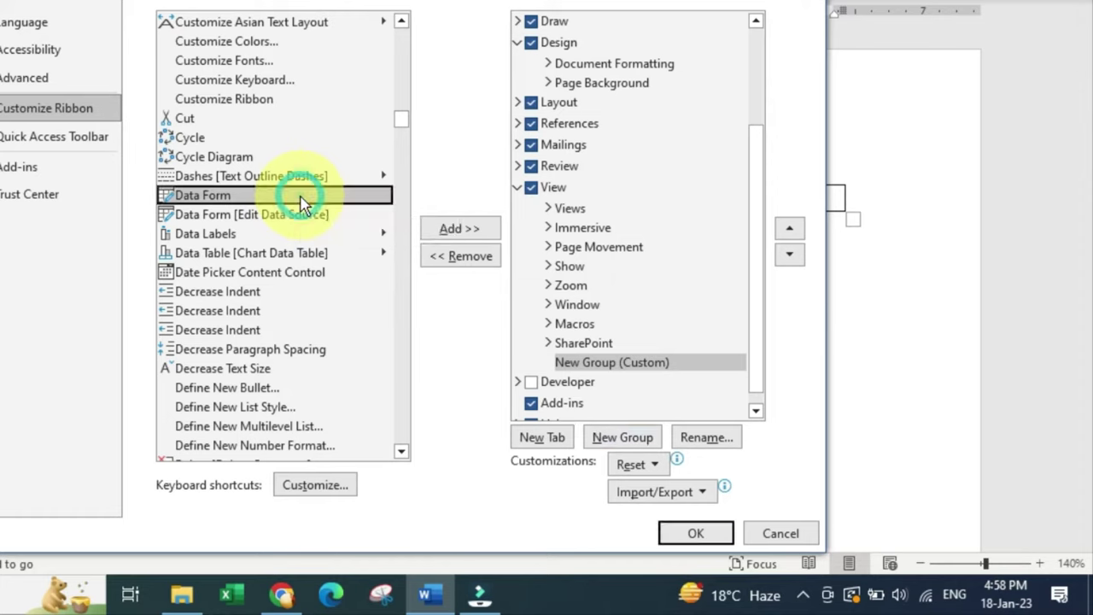
pyautogui.click(467, 230)
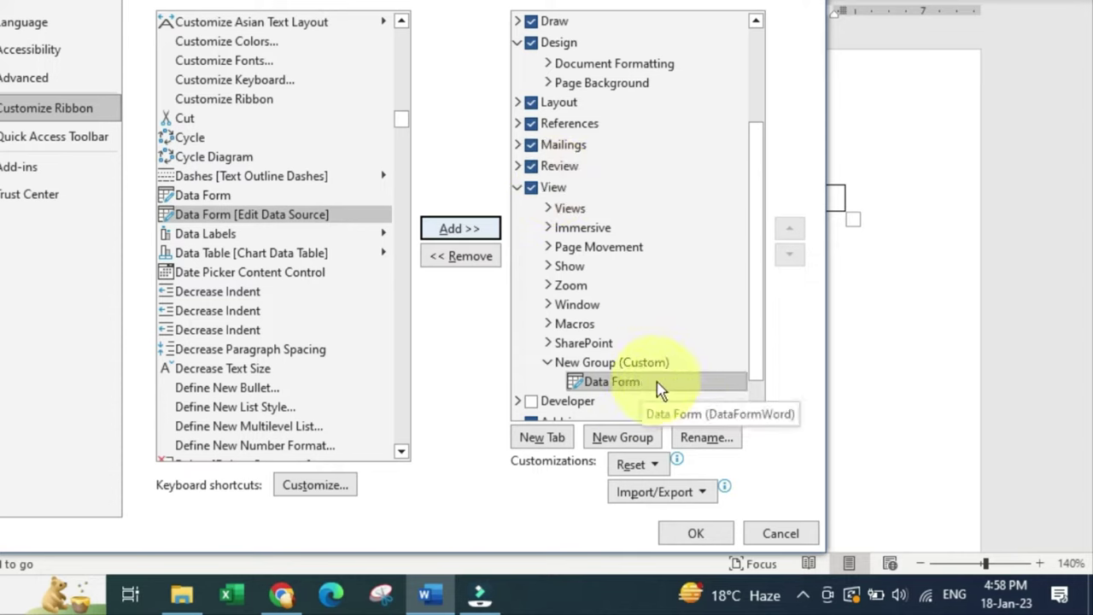
pyautogui.click(698, 537)
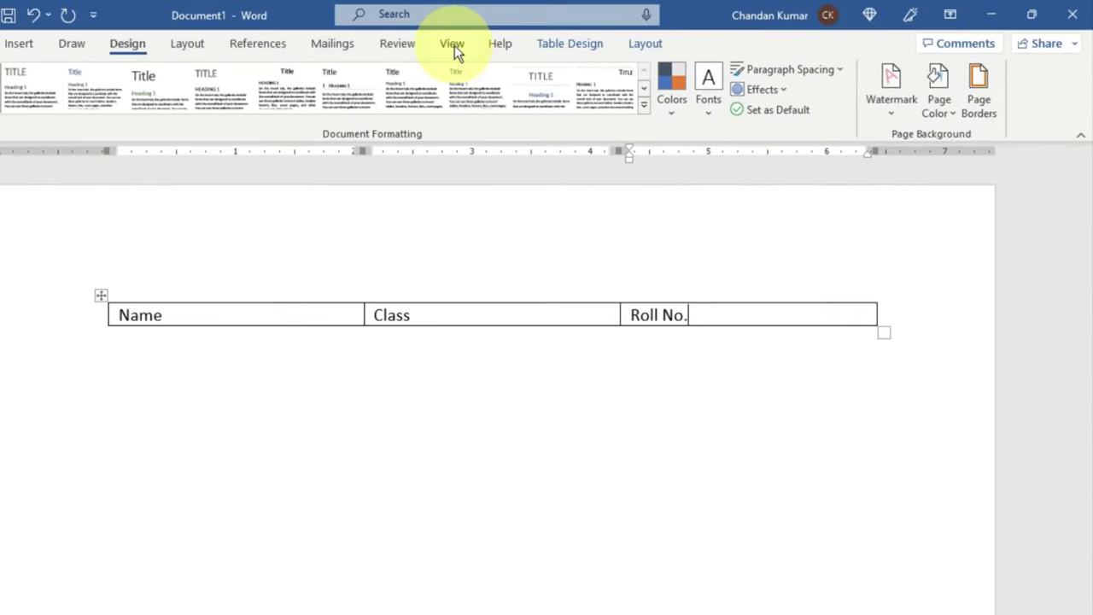
# Open the Data Form from the View tab, close it, and undo the added blank row
pyautogui.click(453, 45)
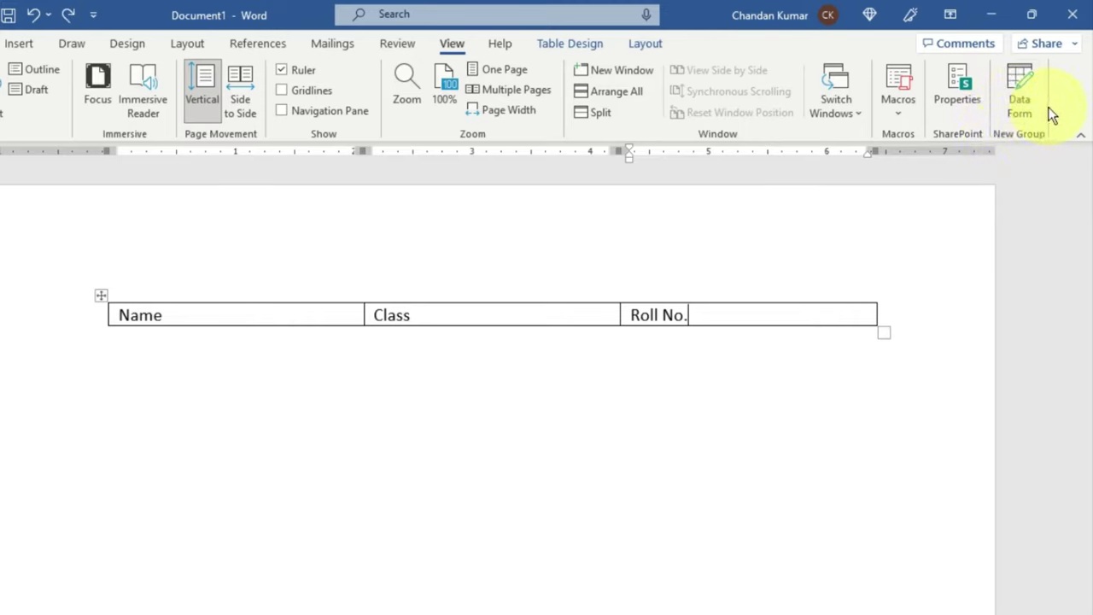
pyautogui.click(1021, 81)
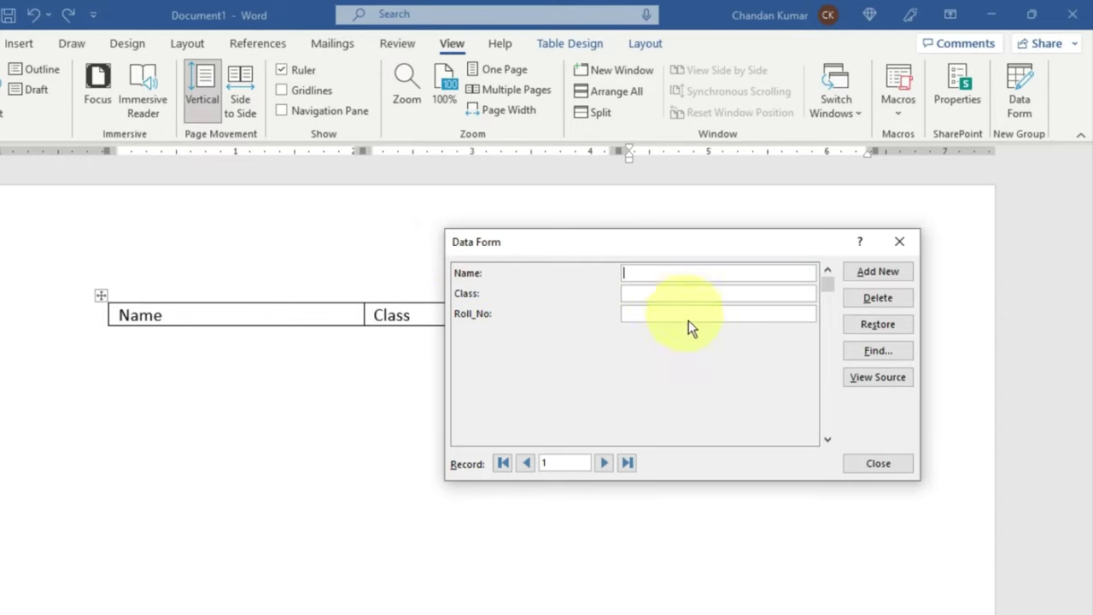
pyautogui.click(902, 244)
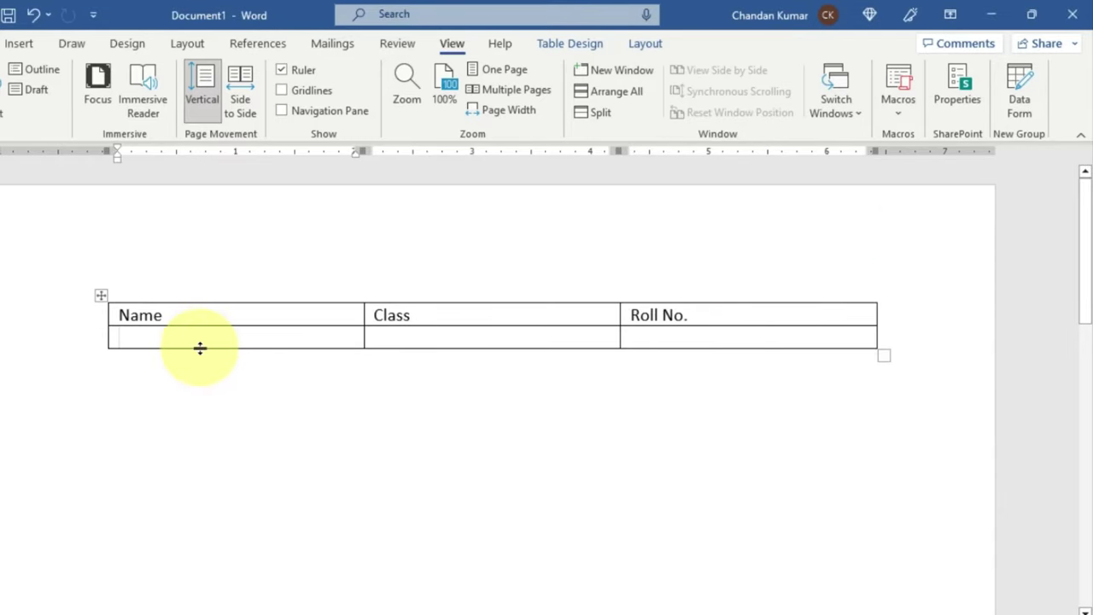
pyautogui.hotkey('ctrl', 'z')
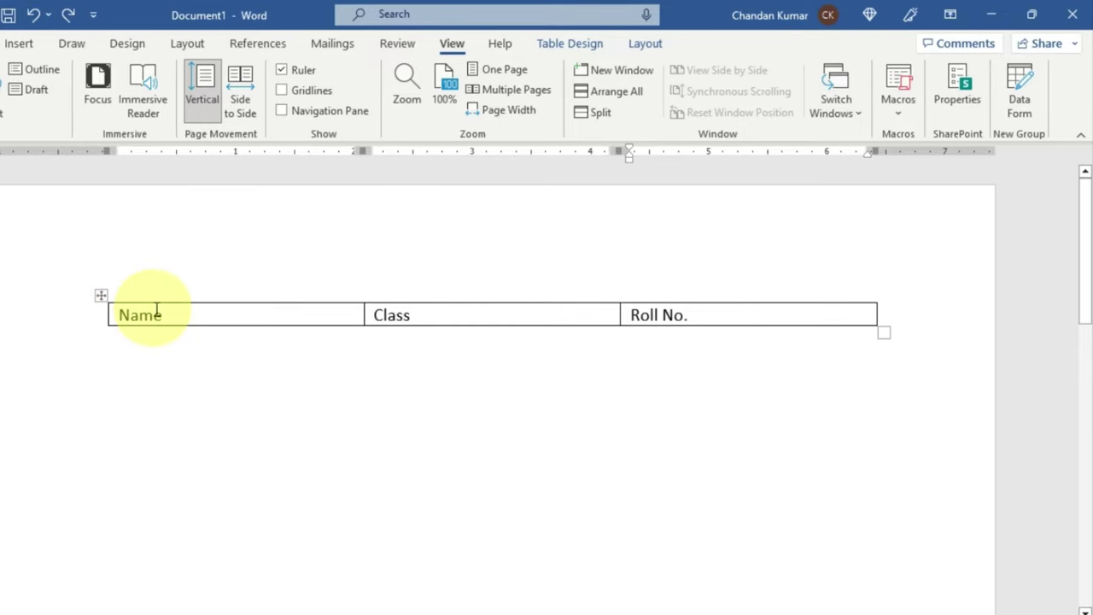
# Open the Data Form for the selected table and save a first student with class X, roll no 10
pyautogui.click(100, 296)
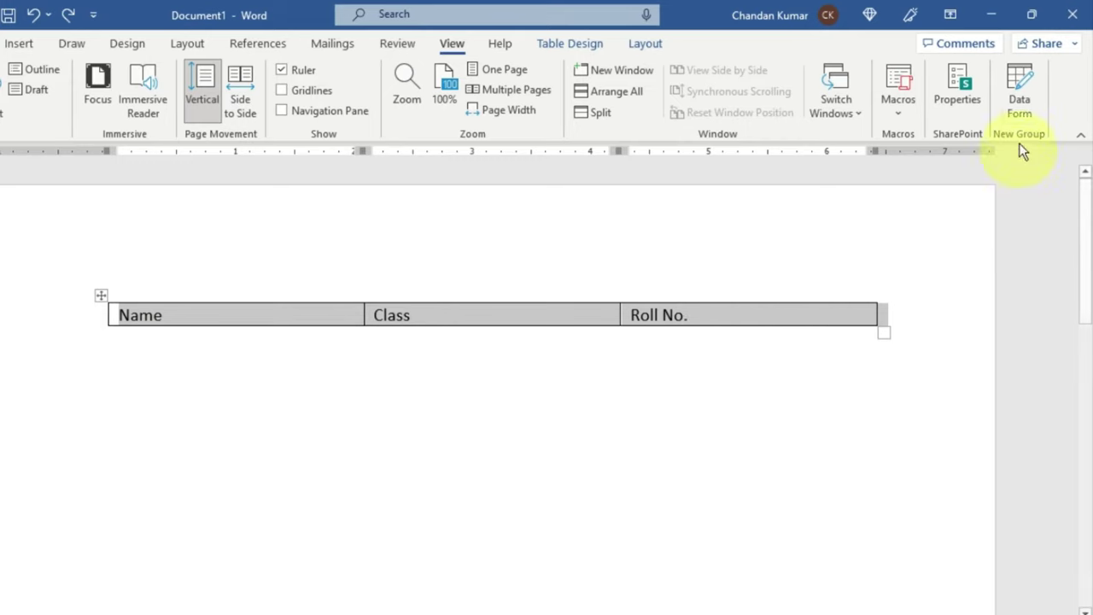
pyautogui.click(1018, 85)
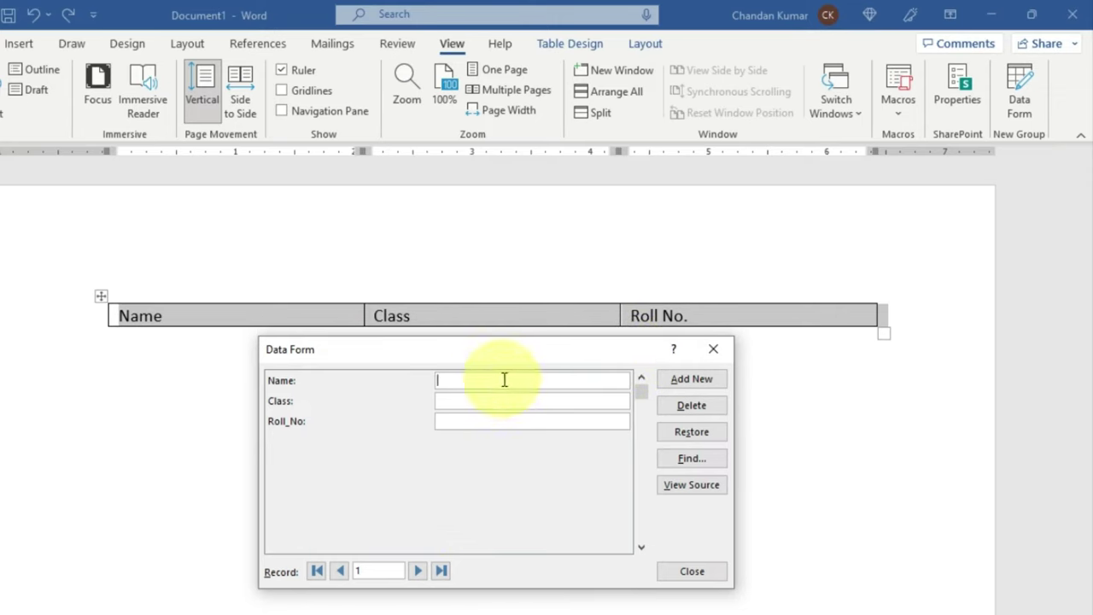
pyautogui.click(476, 378)
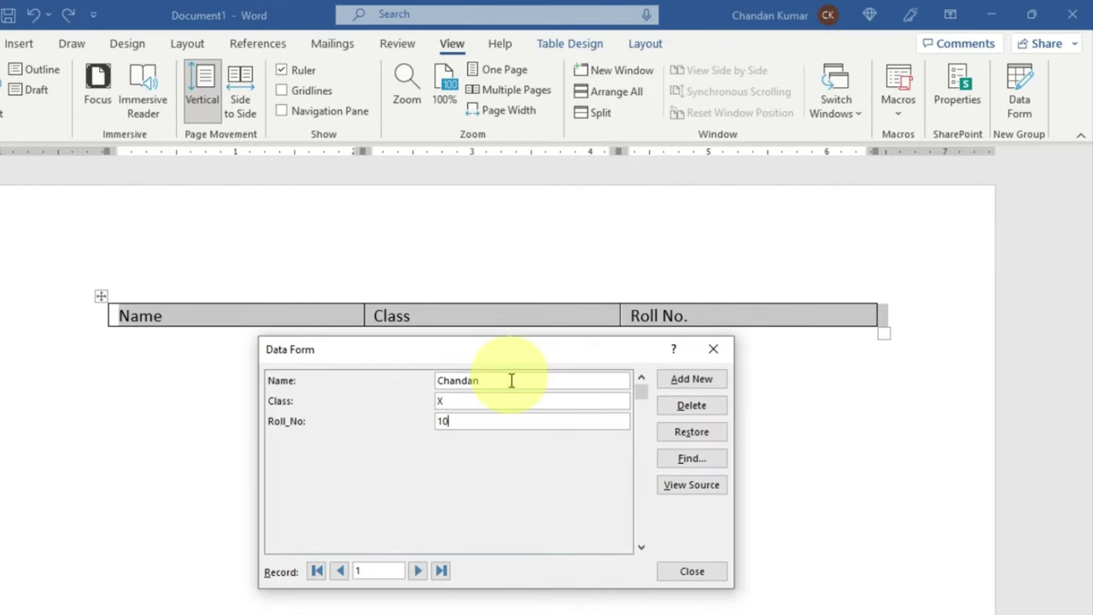
pyautogui.press('Return')
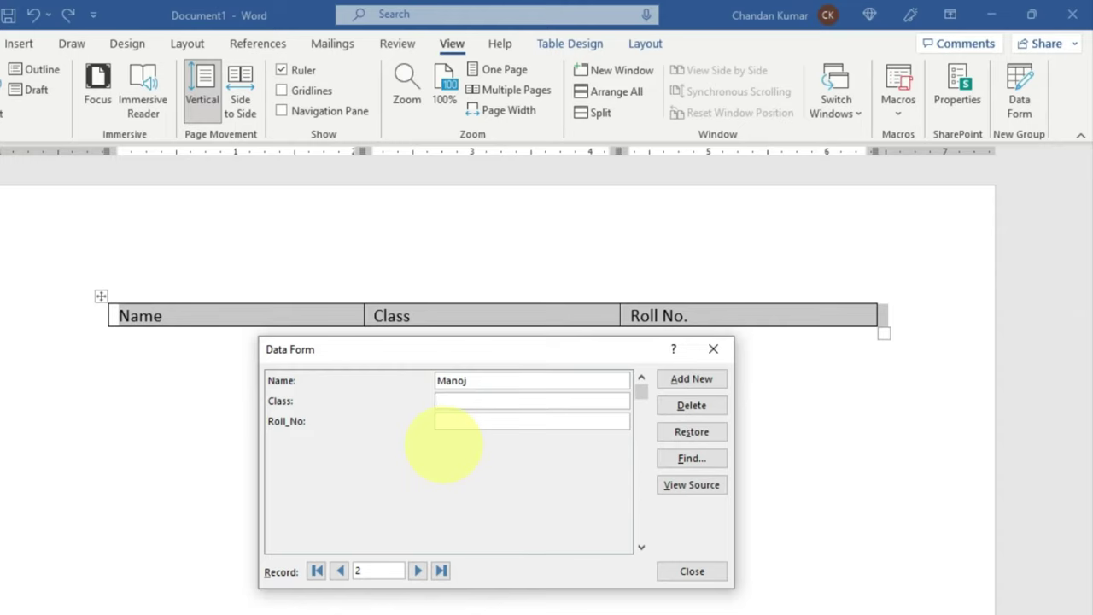
# Complete the second student record with class X and roll no 16, and save it
pyautogui.press('Tab')
pyautogui.hotkey('shift', 'Tab')
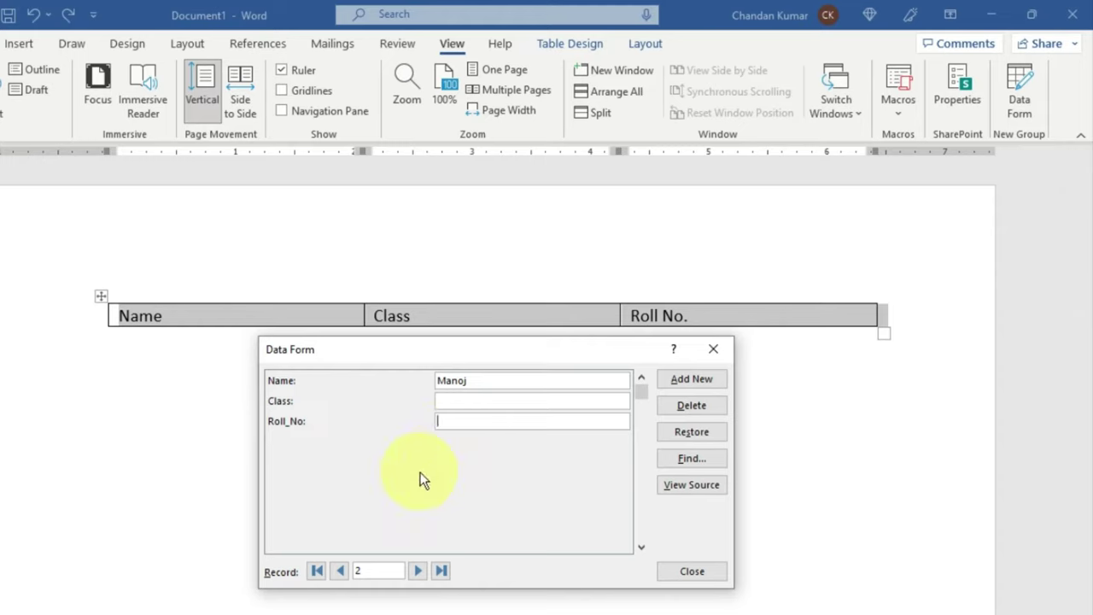
pyautogui.click(482, 424)
pyautogui.hotkey('shift', 'Tab')
pyautogui.hotkey('shift', 'Tab')
pyautogui.hotkey('shift', 'Tab')
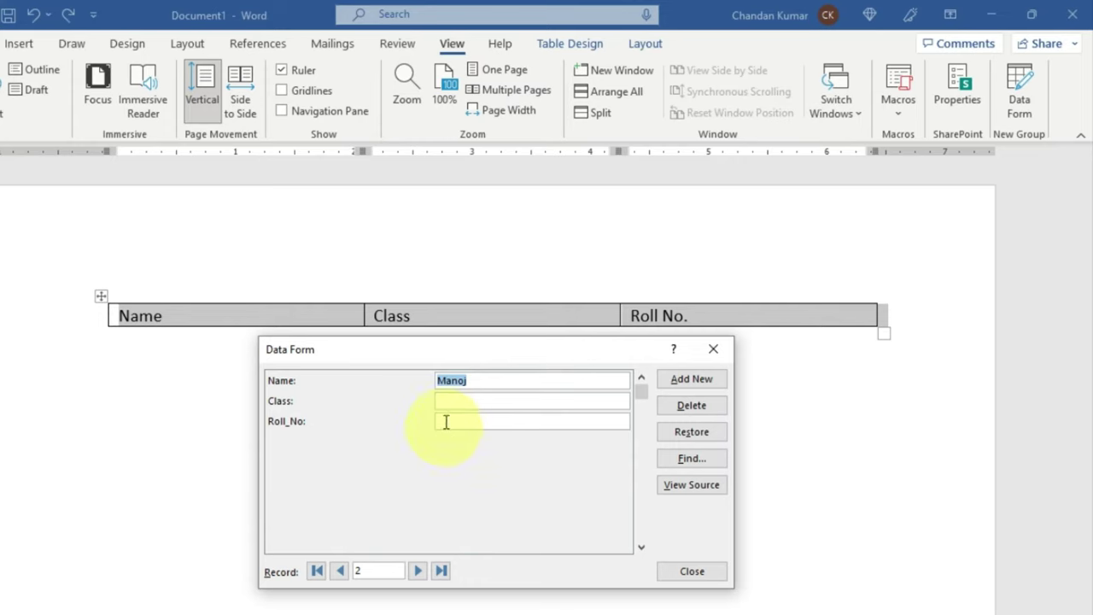
pyautogui.press('Tab')
pyautogui.press('Tab')
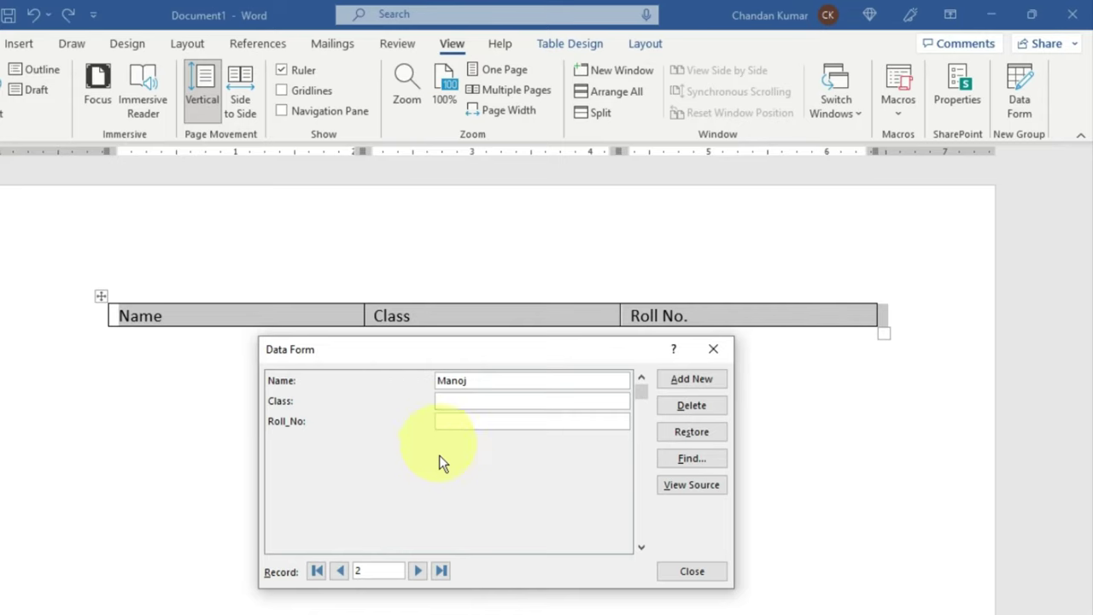
pyautogui.hotkey('shift', 'Tab')
pyautogui.write('X')
pyautogui.press('Tab')
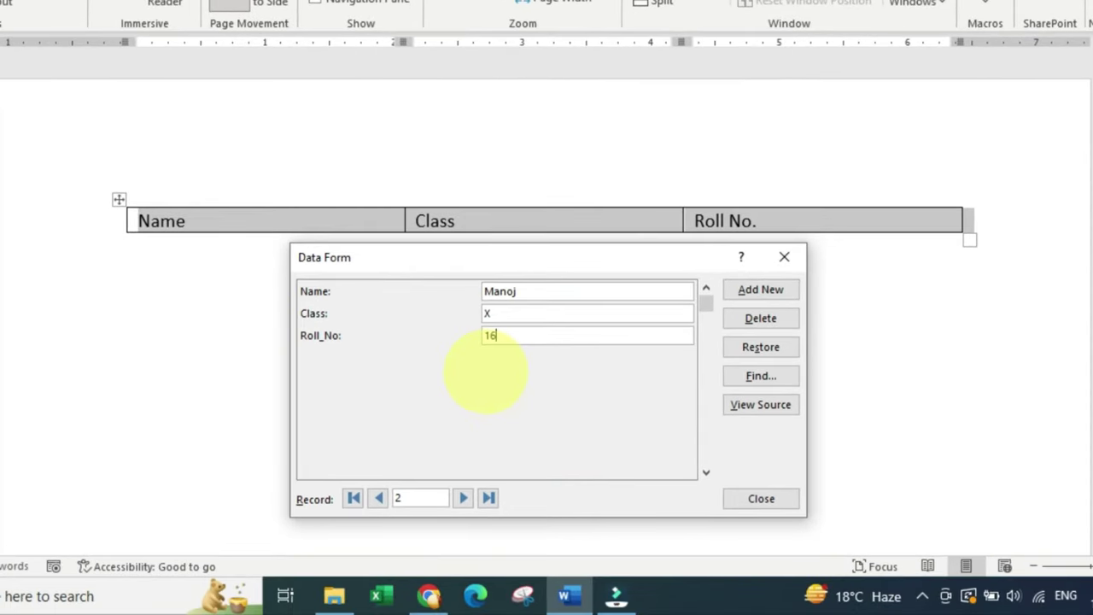
pyautogui.press('Return')
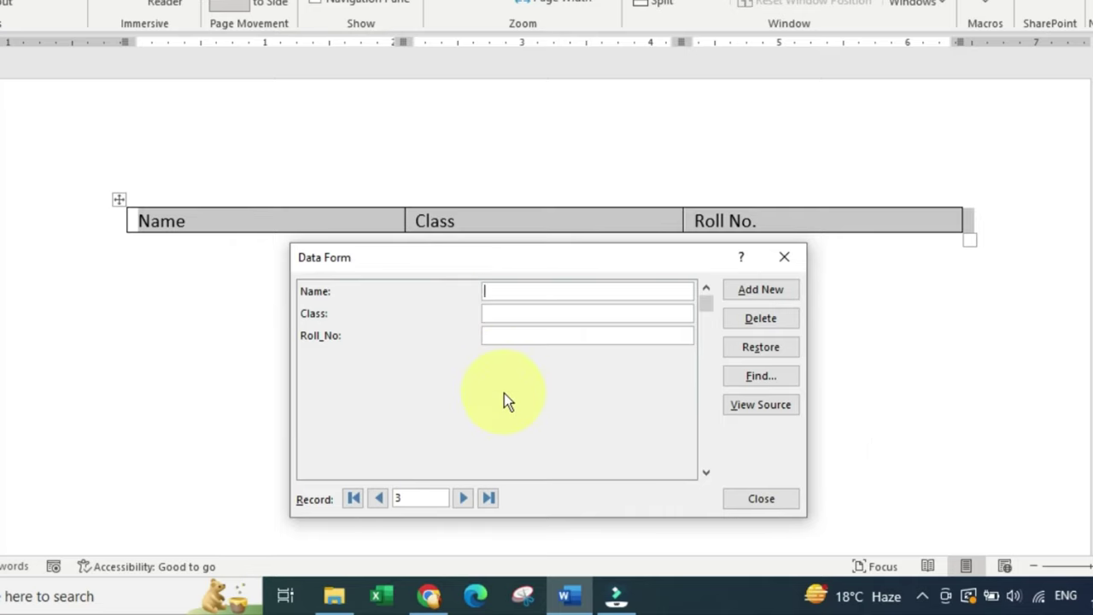
# Add a third student record with class X and roll no 15, and save it
pyautogui.write('Jay')
pyautogui.write('as')
pyautogui.write('h')
pyautogui.press('Tab')
pyautogui.write('X')
pyautogui.press('Tab')
pyautogui.write('1')
pyautogui.write('5')
pyautogui.press('Return')
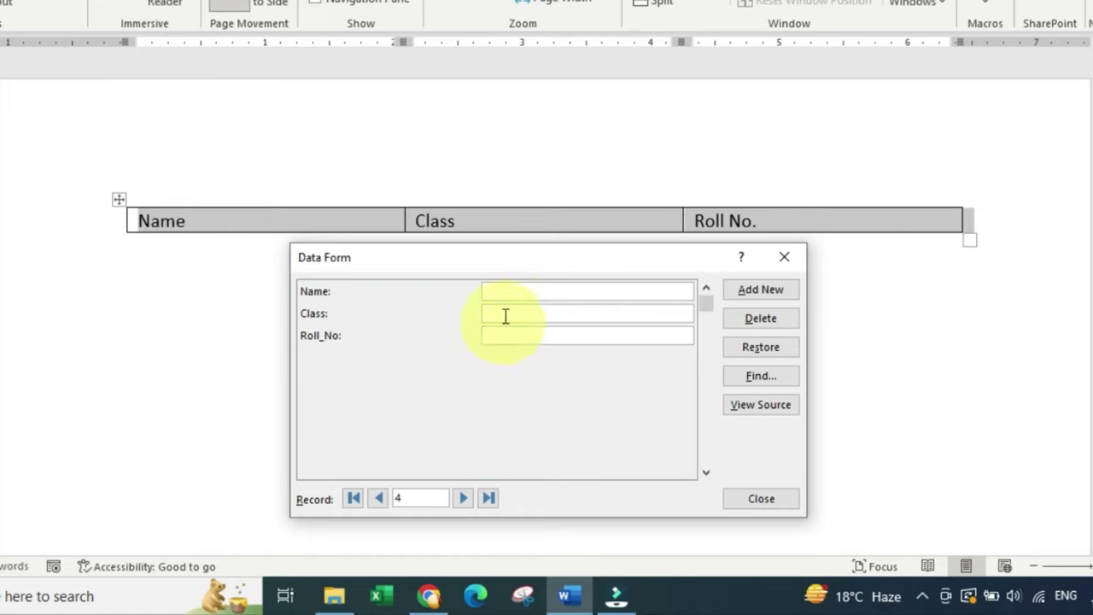
pyautogui.click(382, 500)
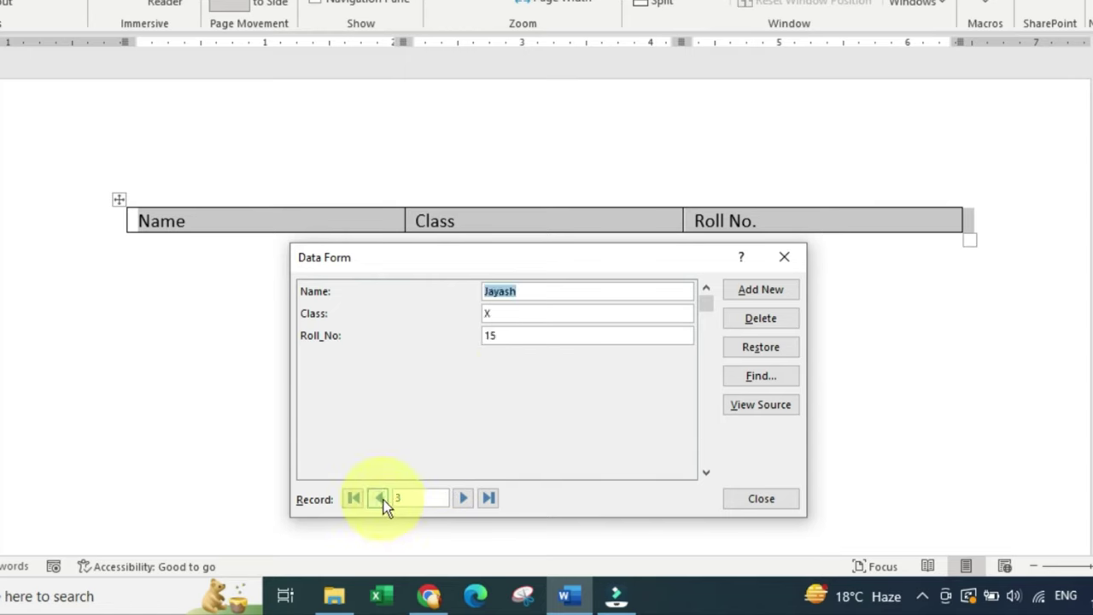
pyautogui.click(383, 499)
pyautogui.click(383, 500)
pyautogui.click(461, 503)
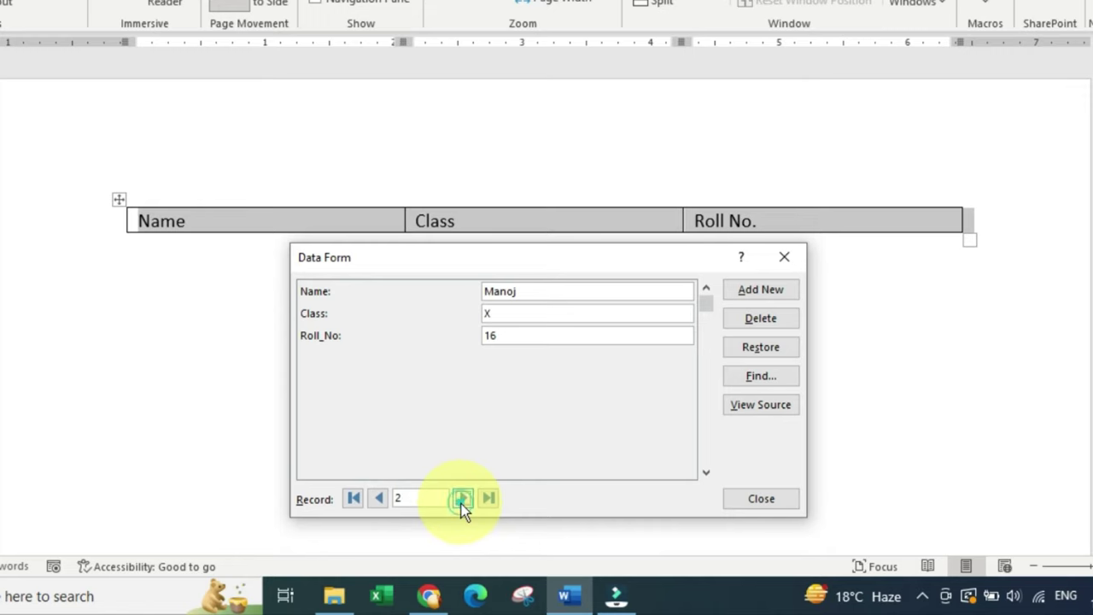
pyautogui.click(461, 504)
pyautogui.click(461, 504)
pyautogui.click(501, 290)
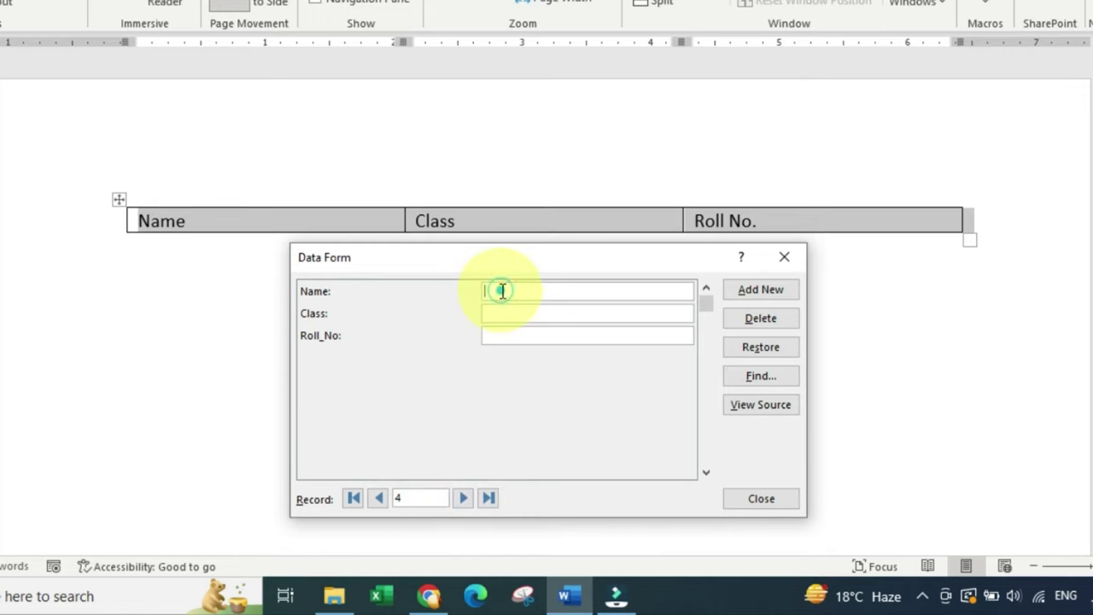
pyautogui.click(492, 313)
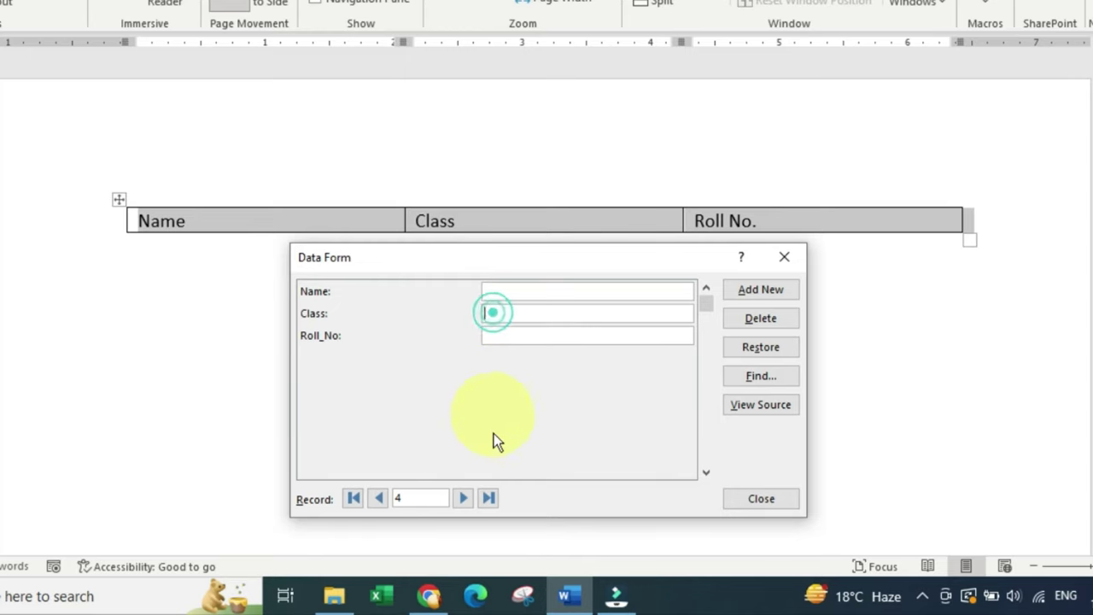
pyautogui.click(352, 501)
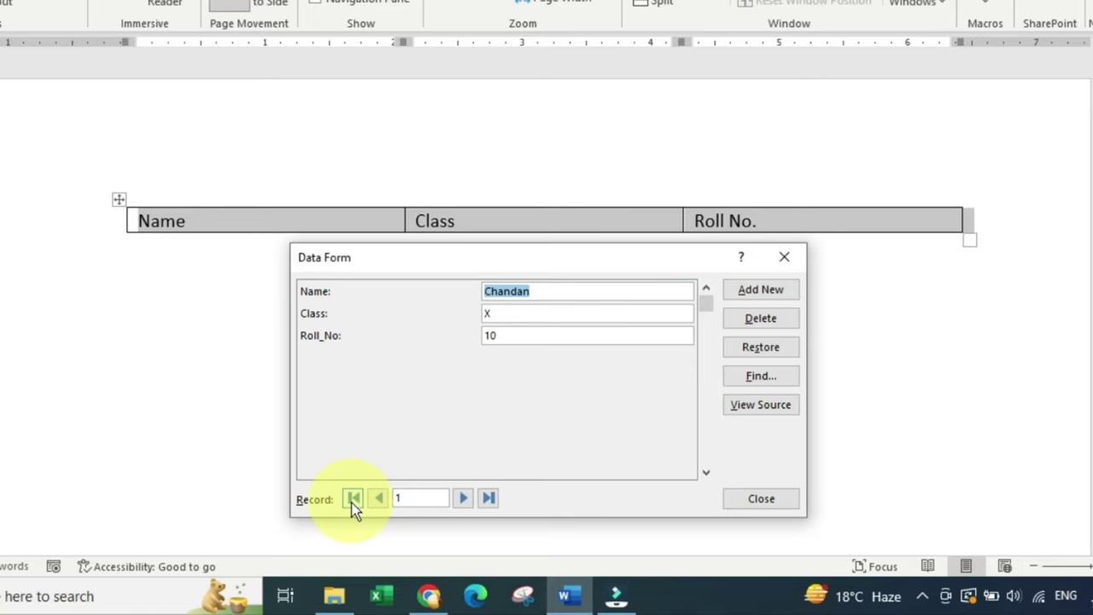
pyautogui.click(489, 500)
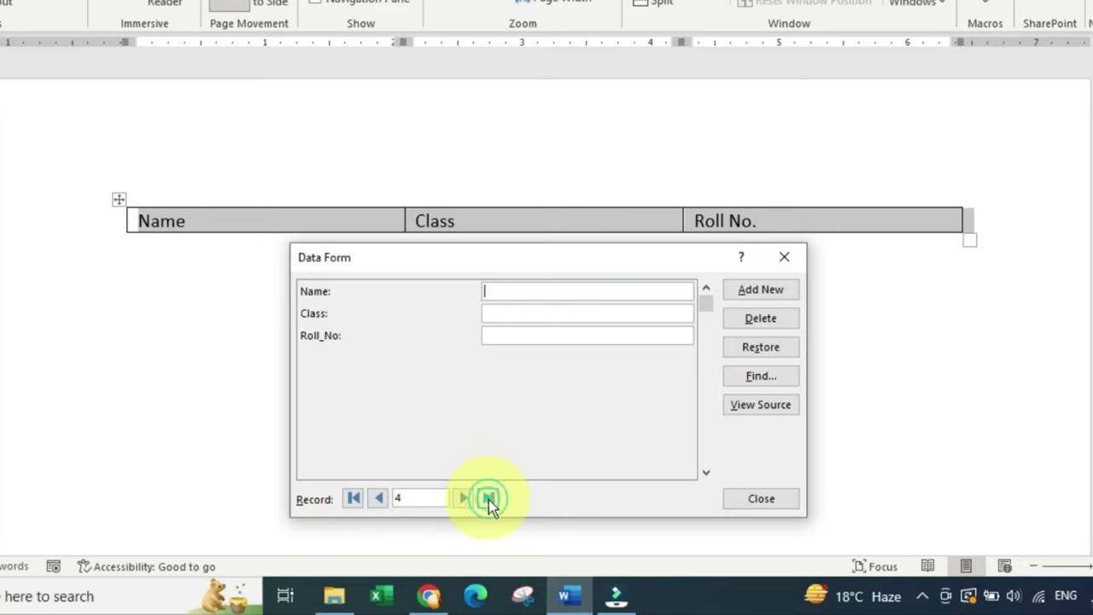
pyautogui.click(513, 314)
pyautogui.click(501, 338)
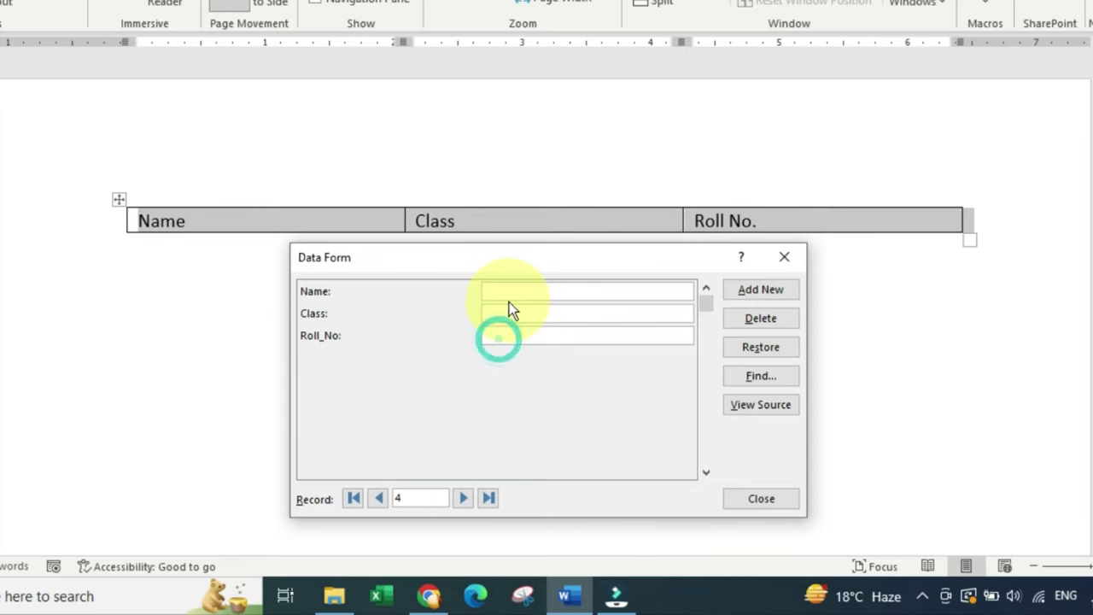
pyautogui.click(513, 292)
pyautogui.click(507, 337)
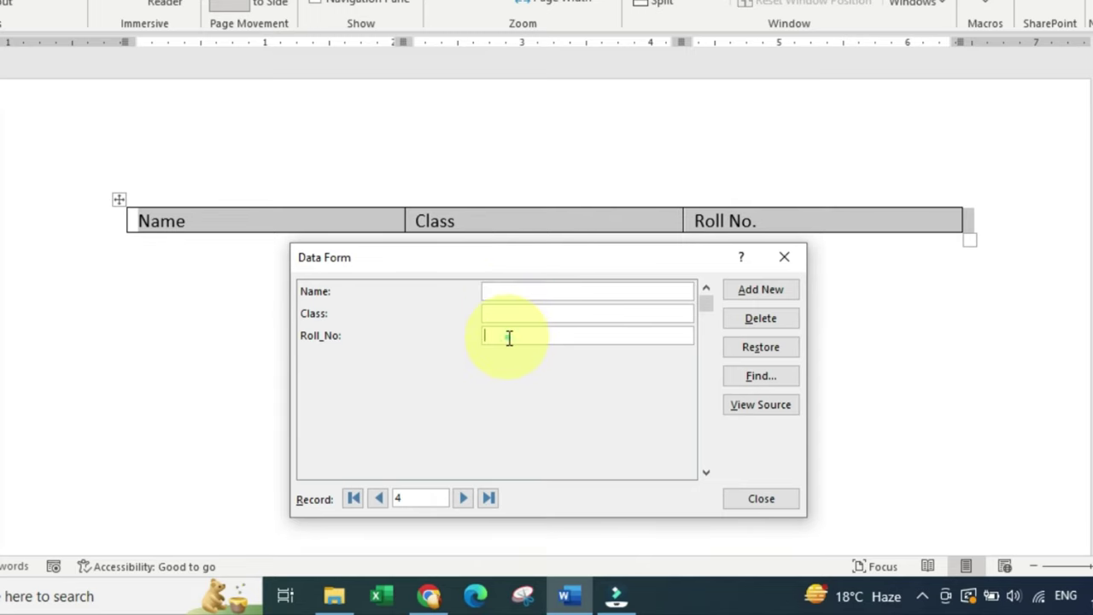
pyautogui.click(378, 499)
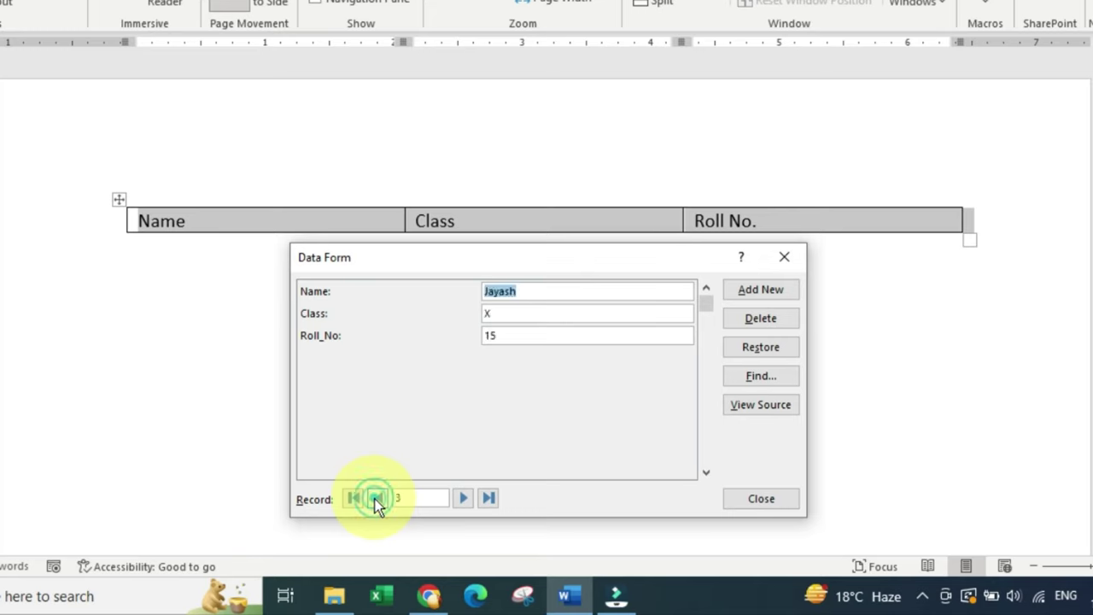
pyautogui.click(463, 497)
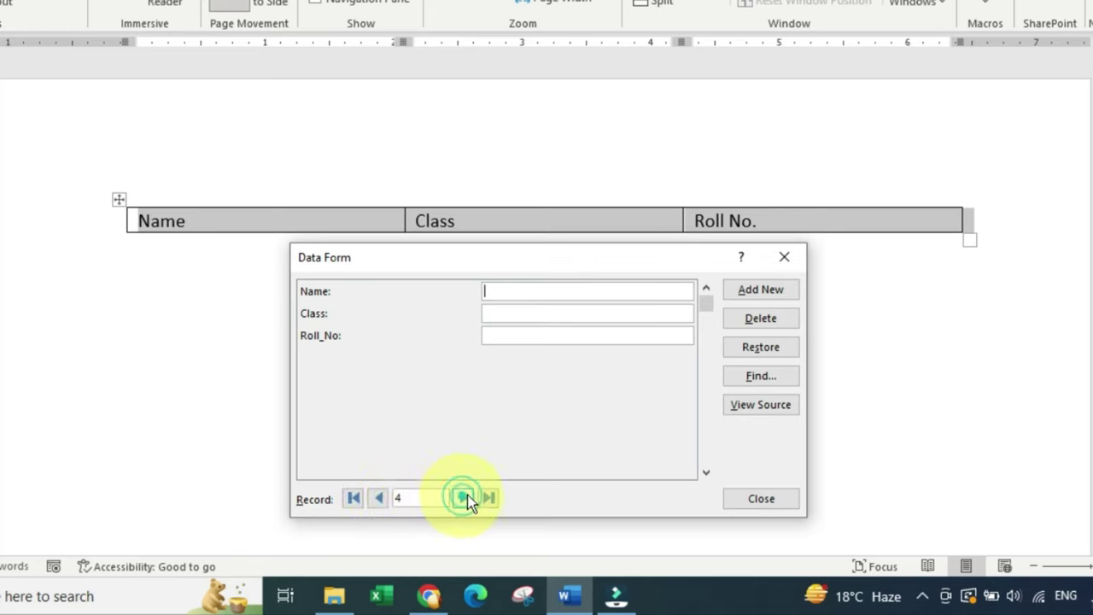
pyautogui.click(379, 498)
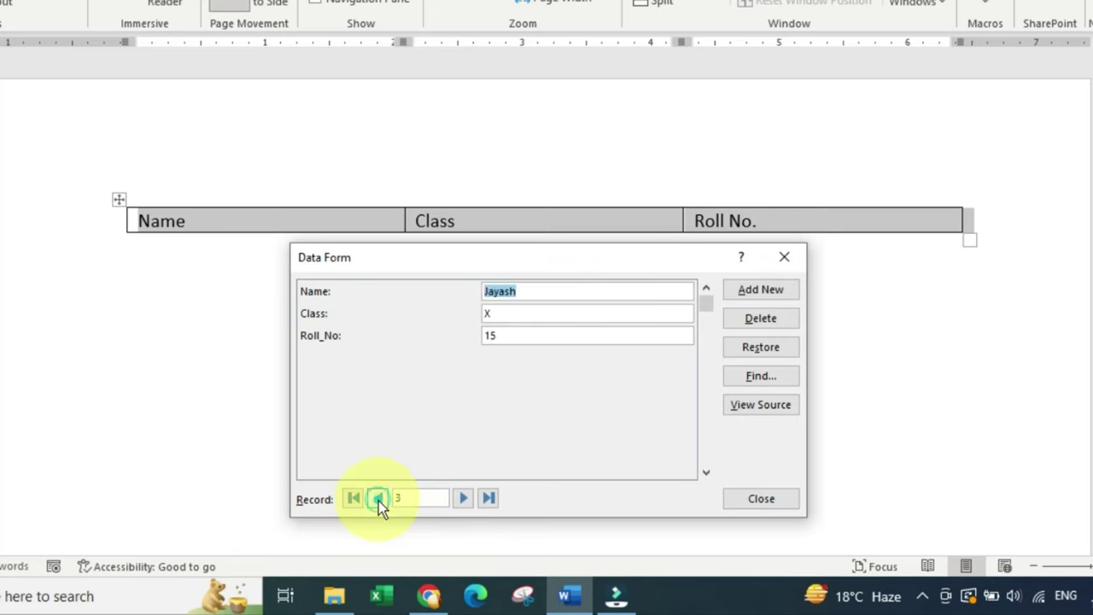
# Delete the third record (class X, roll no 15) from the Data Form
pyautogui.click(778, 320)
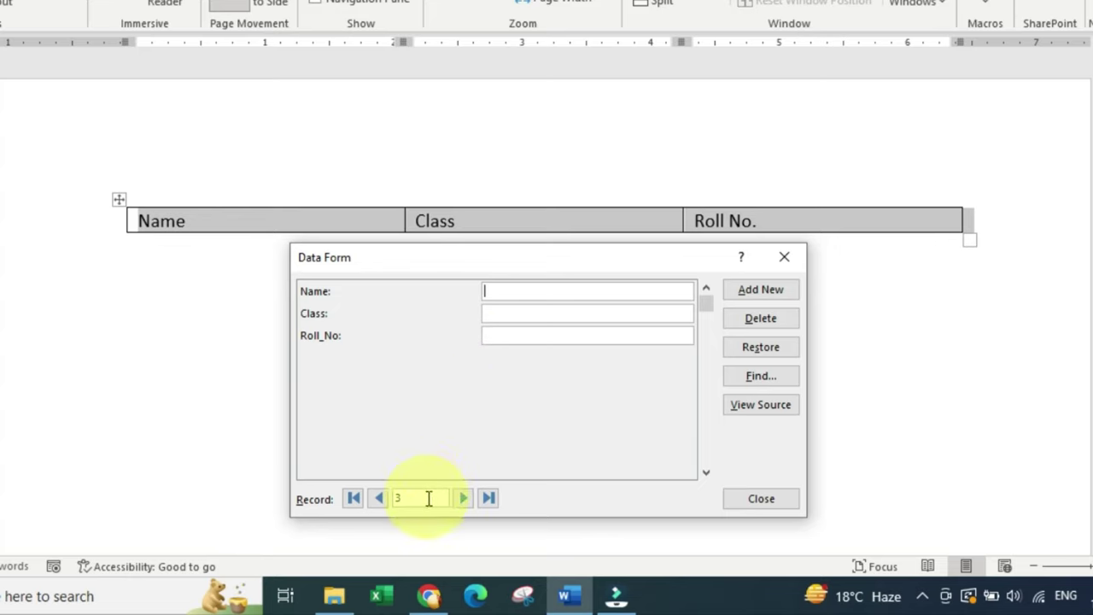
pyautogui.click(378, 498)
# Save a new third student record with class 10, then close the Data Form
pyautogui.write('Jas')
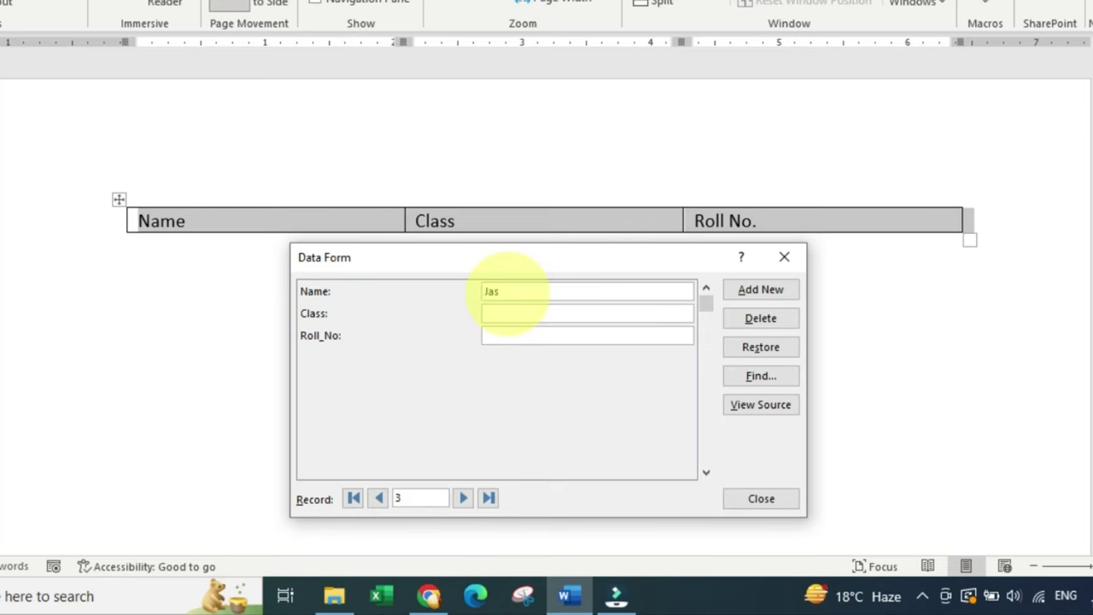
pyautogui.press('Tab')
pyautogui.press('Return')
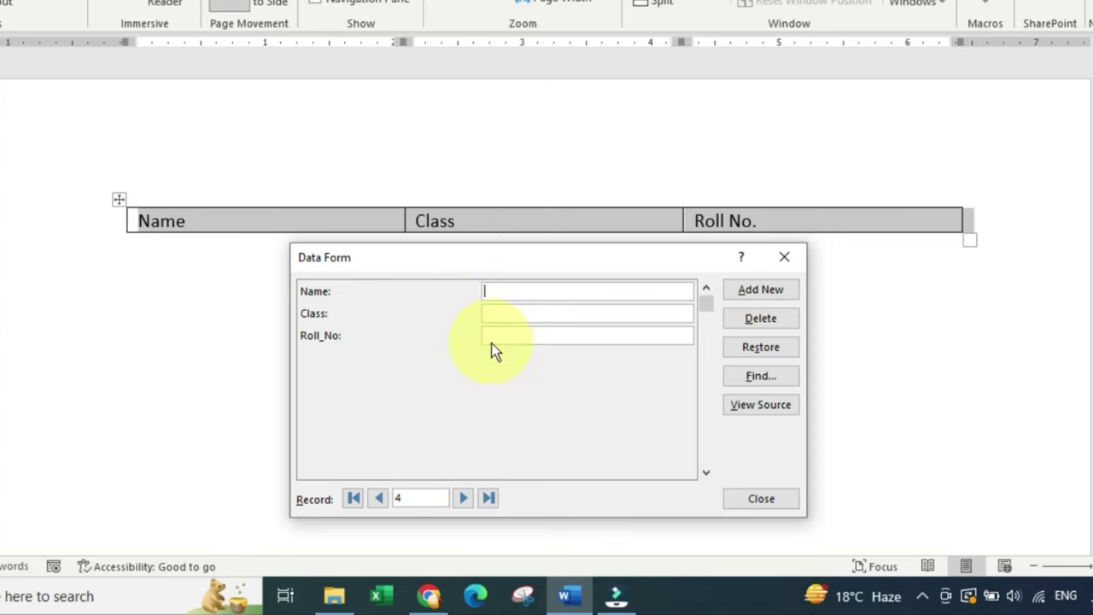
pyautogui.click(782, 290)
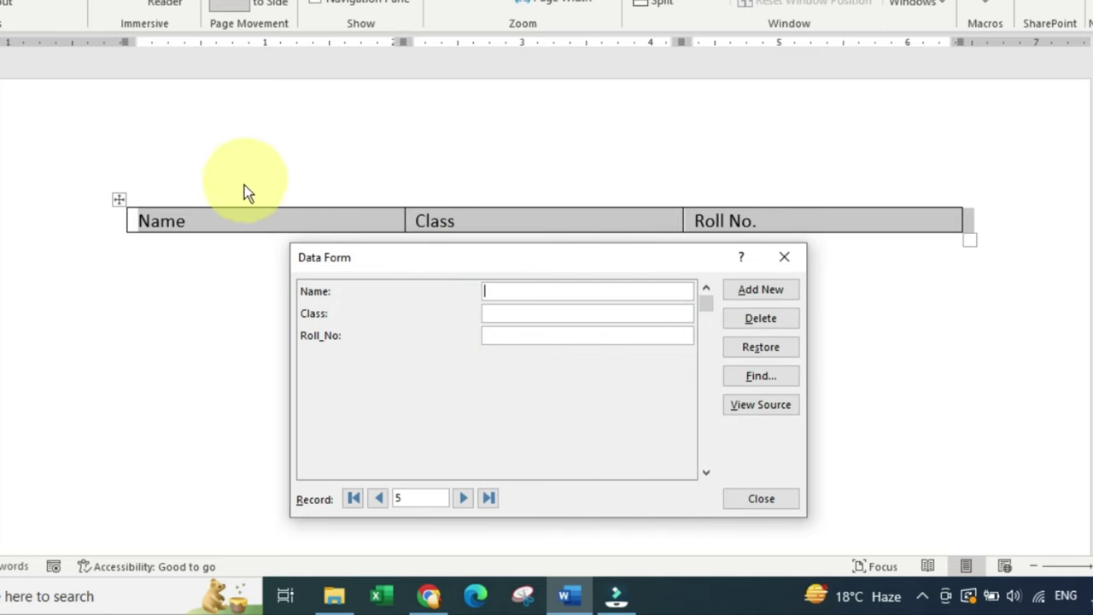
pyautogui.click(779, 502)
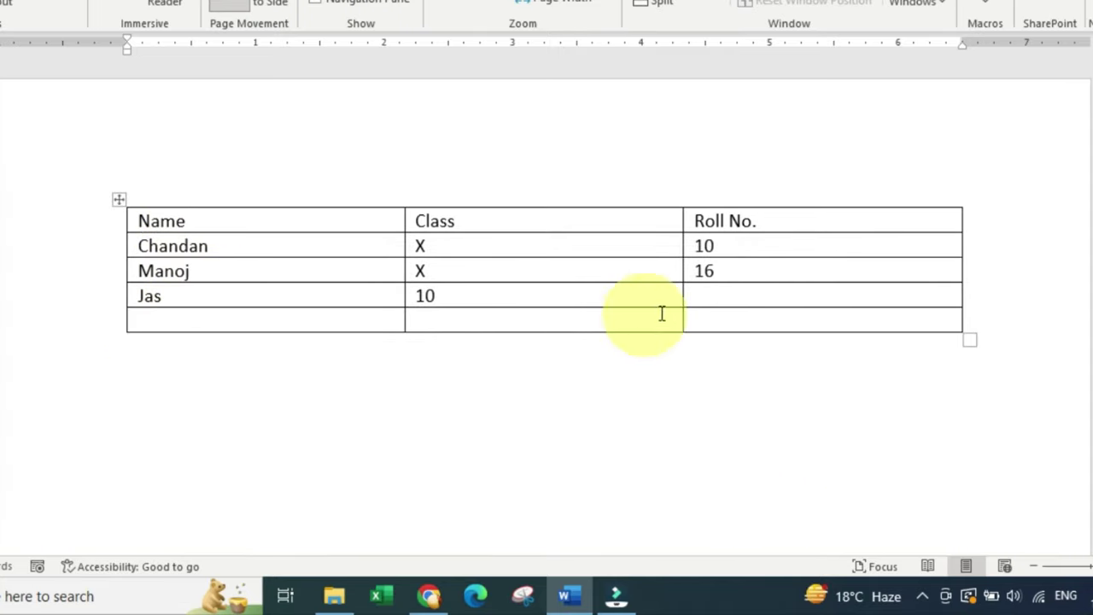
# Give the third student roll no 10 and add a fourth student in class XI with roll no 15
pyautogui.click(719, 295)
pyautogui.write('10')
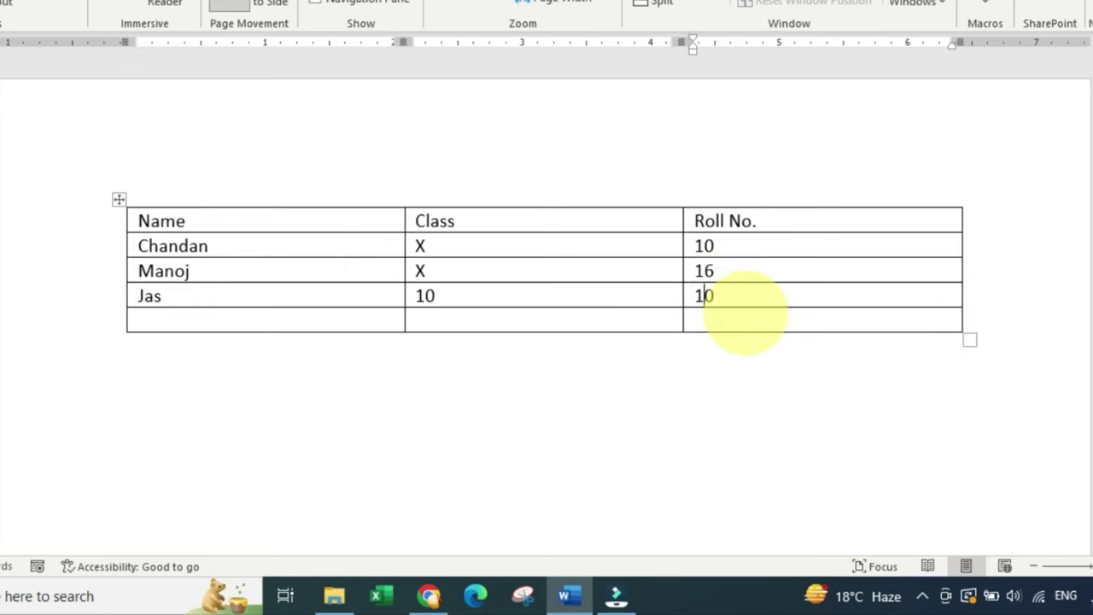
pyautogui.press('Tab')
pyautogui.write('Jaya')
pyautogui.press('Tab')
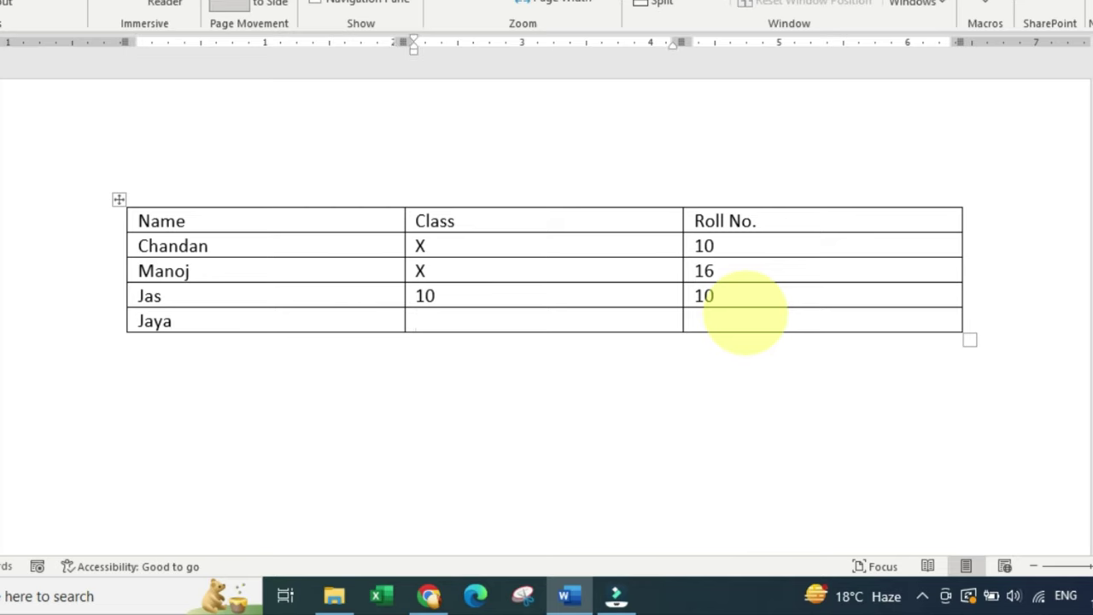
pyautogui.write('10')
pyautogui.press('BackSpace')
pyautogui.press('BackSpace')
pyautogui.write('XIU')
pyautogui.press('BackSpace')
pyautogui.press('Tab')
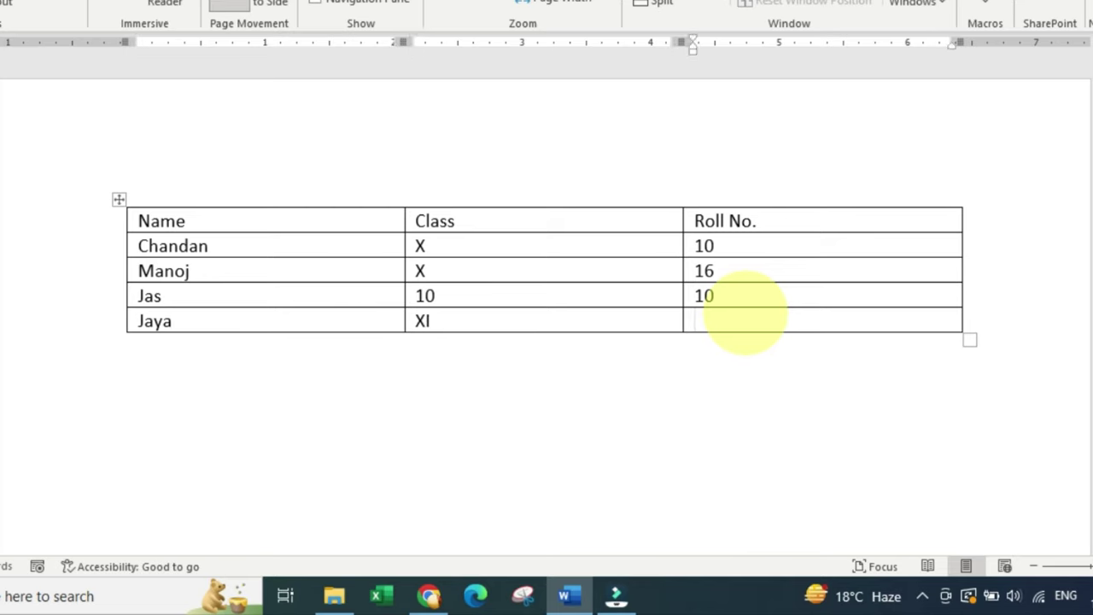
pyautogui.write('15')
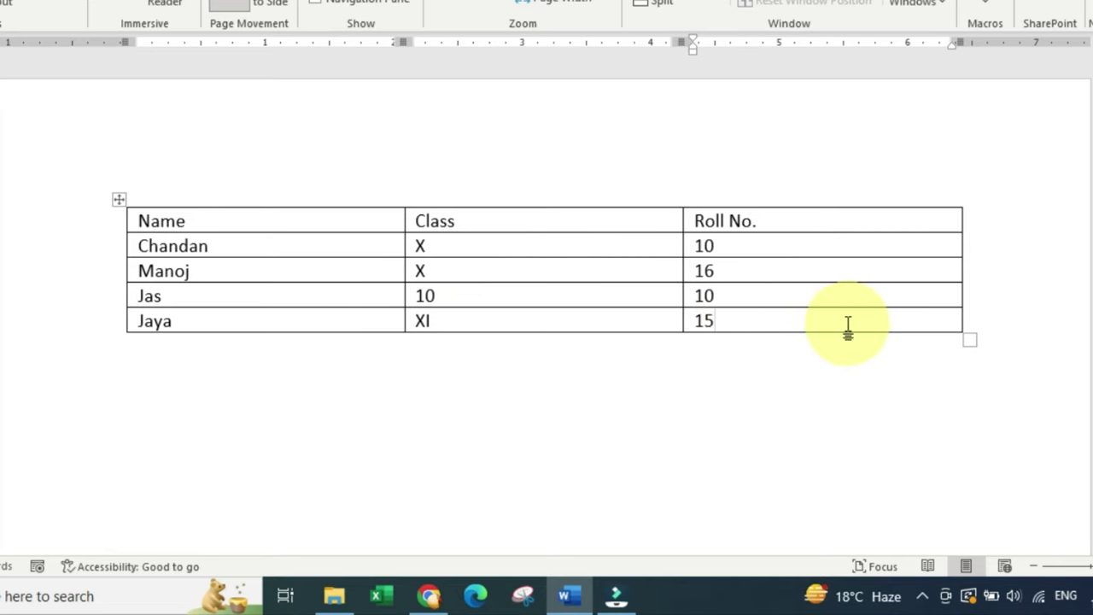
# Extend the table with a fifth row of placeholder text and several blank rows
pyautogui.press('Tab')
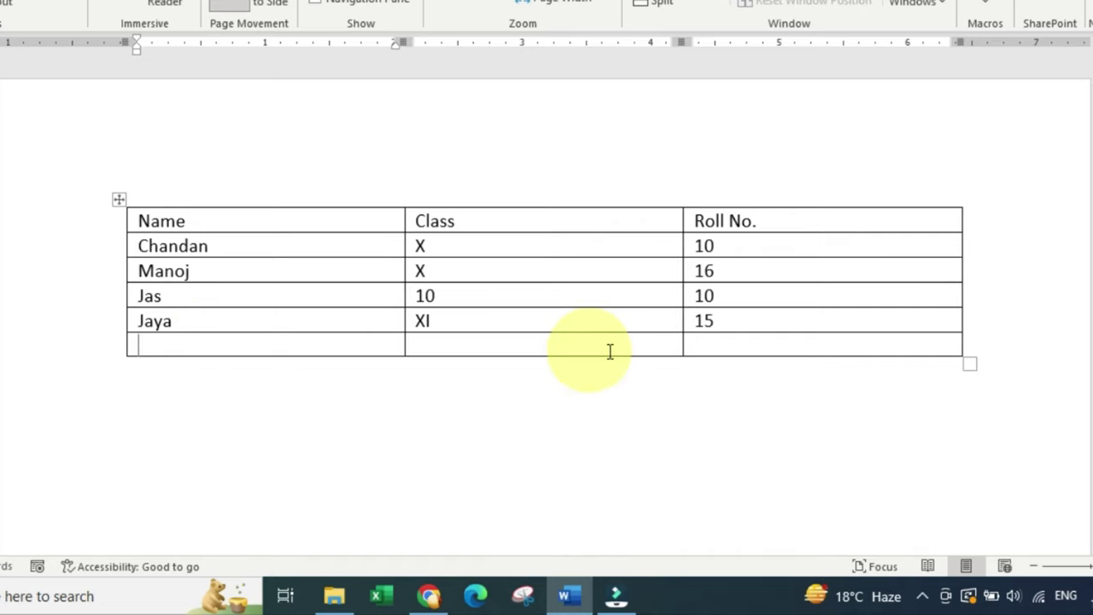
pyautogui.write('ch')
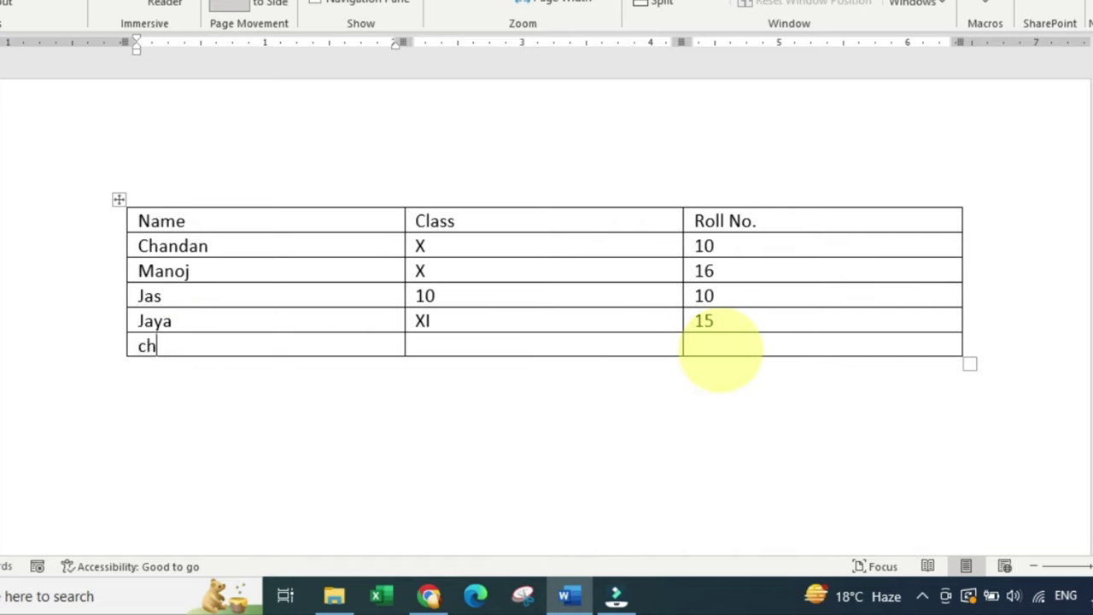
pyautogui.write('nsnsn')
pyautogui.press('Tab')
pyautogui.write('nddn')
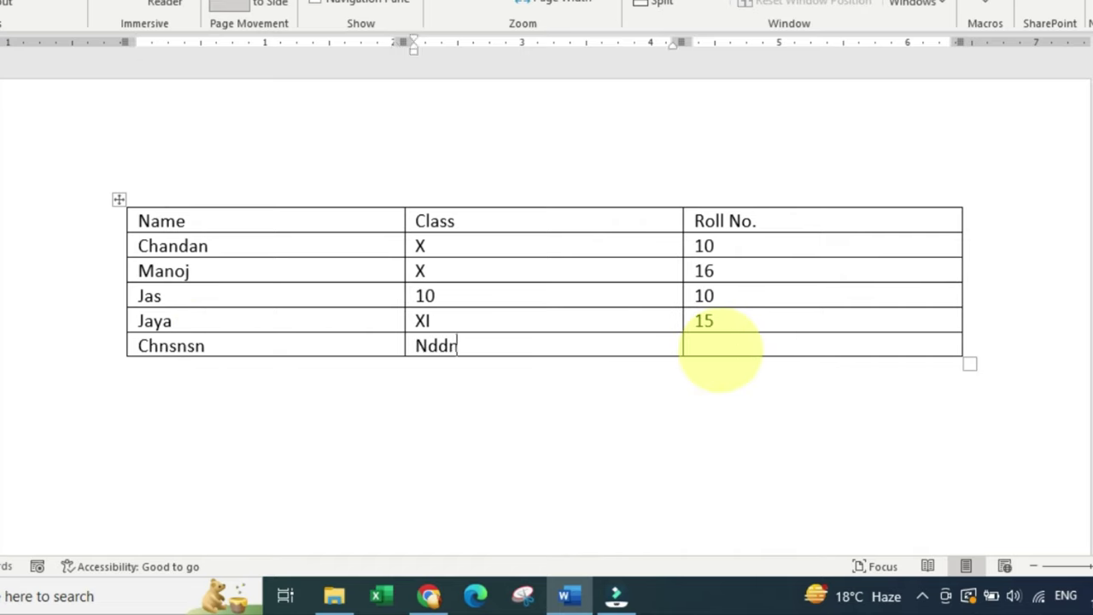
pyautogui.press('Tab')
pyautogui.press('Tab')
pyautogui.press('Tab')
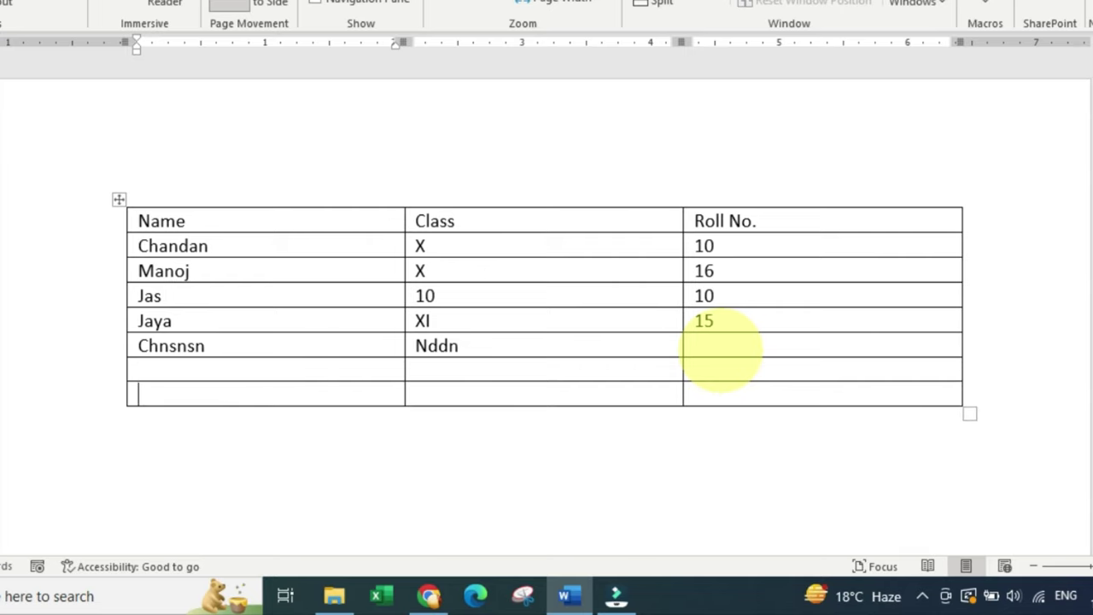
pyautogui.press('Tab')
pyautogui.press('Tab')
pyautogui.press('Tab')
pyautogui.press('Tab')
pyautogui.press('Tab')
pyautogui.press('Tab')
pyautogui.press('Tab')
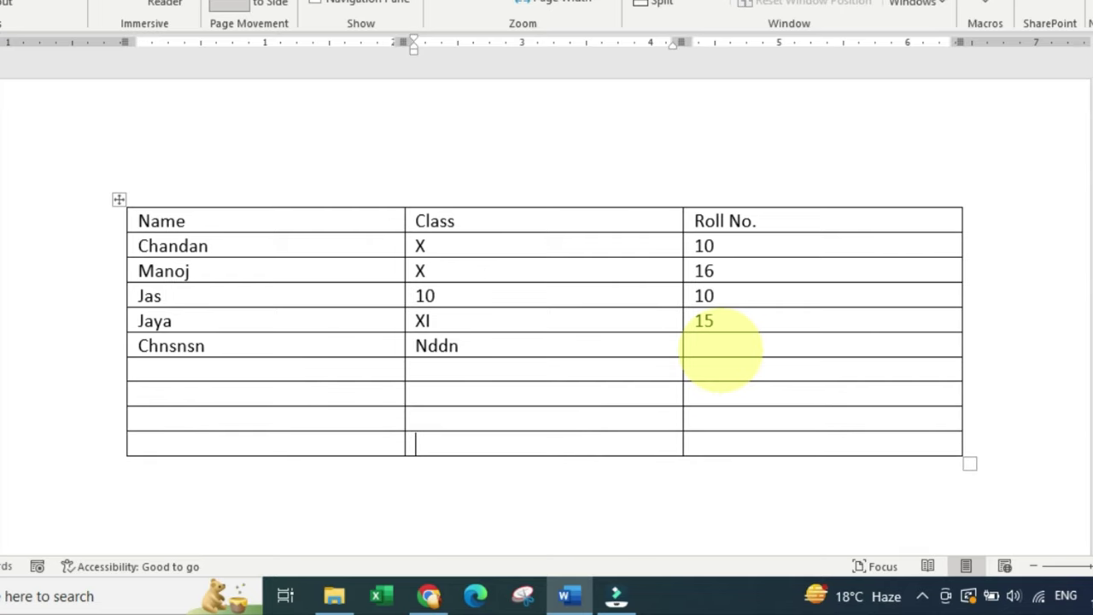
pyautogui.press('Tab')
pyautogui.press('Tab')
pyautogui.press('Tab')
pyautogui.press('Tab')
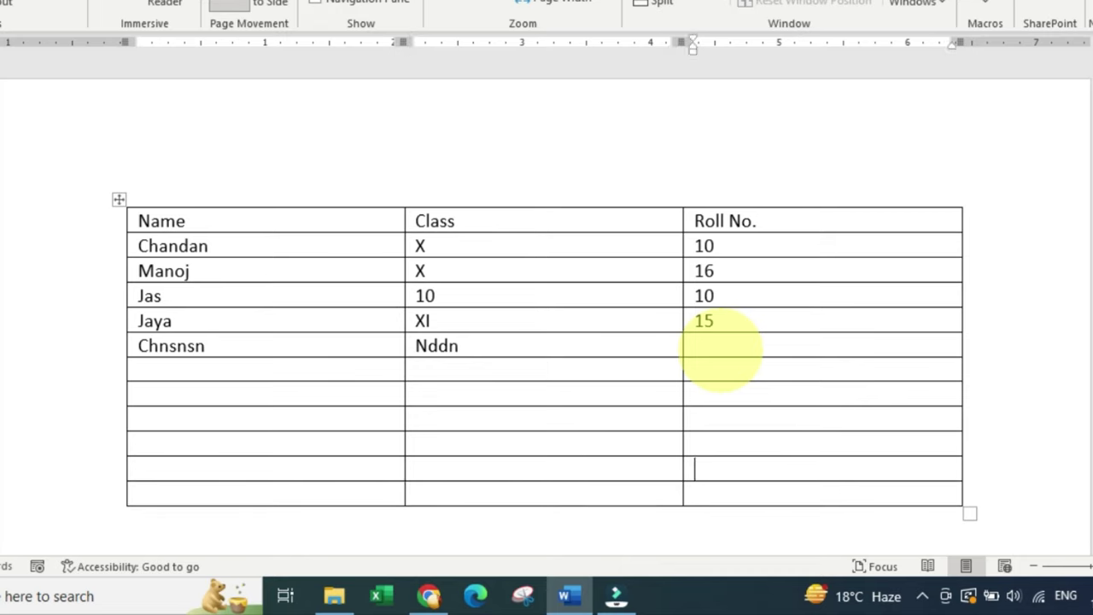
pyautogui.press('Tab')
pyautogui.press('Tab')
pyautogui.press('Tab')
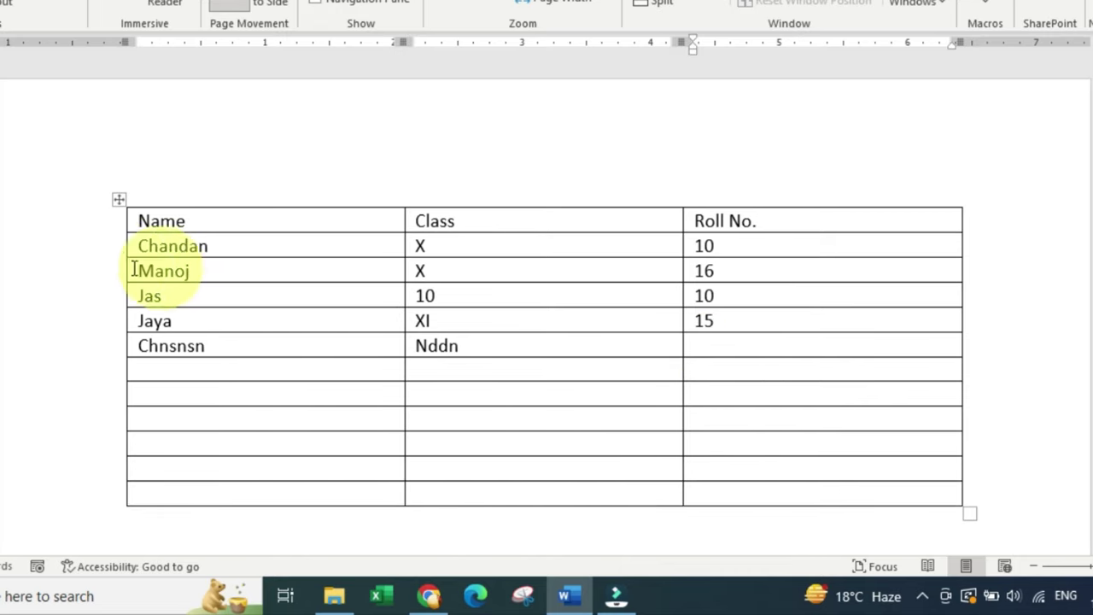
# Insert an empty row below the class X, roll 16 student's record
pyautogui.moveTo(125, 272)
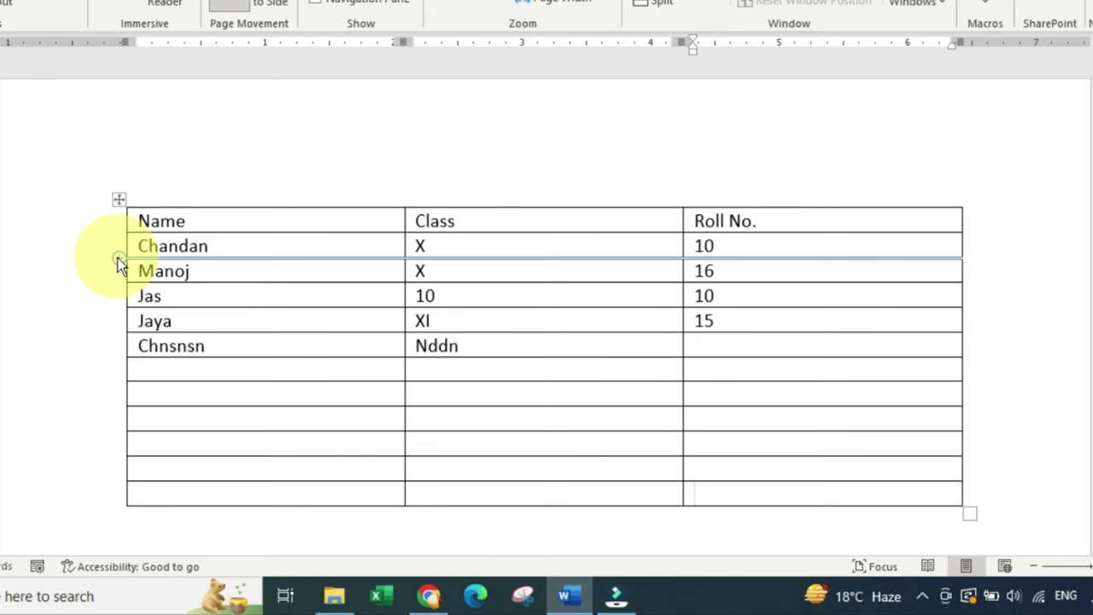
pyautogui.click(118, 259)
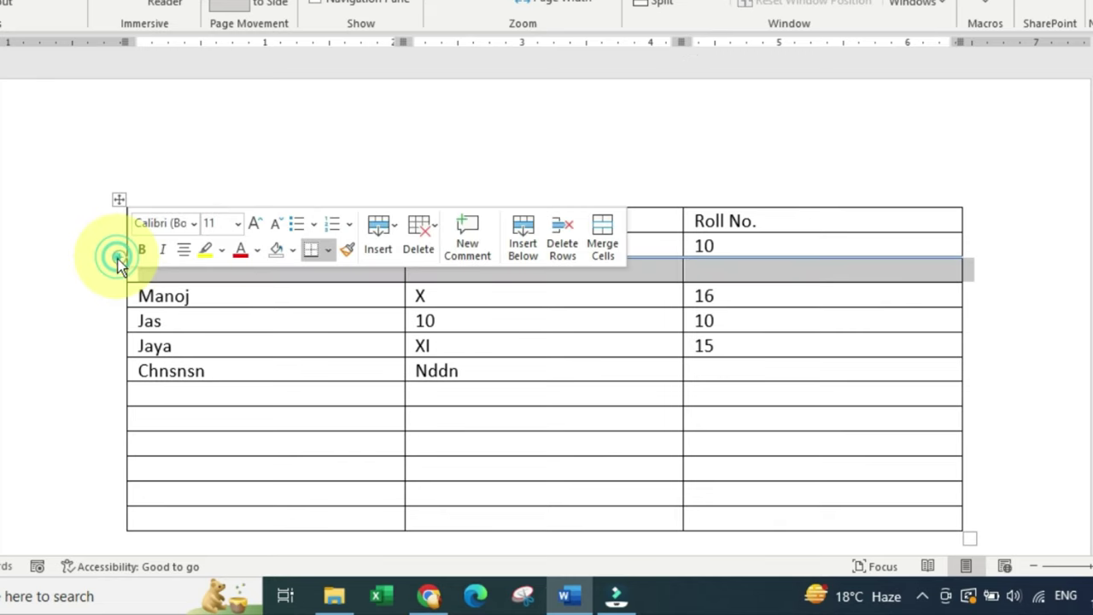
pyautogui.click(210, 295)
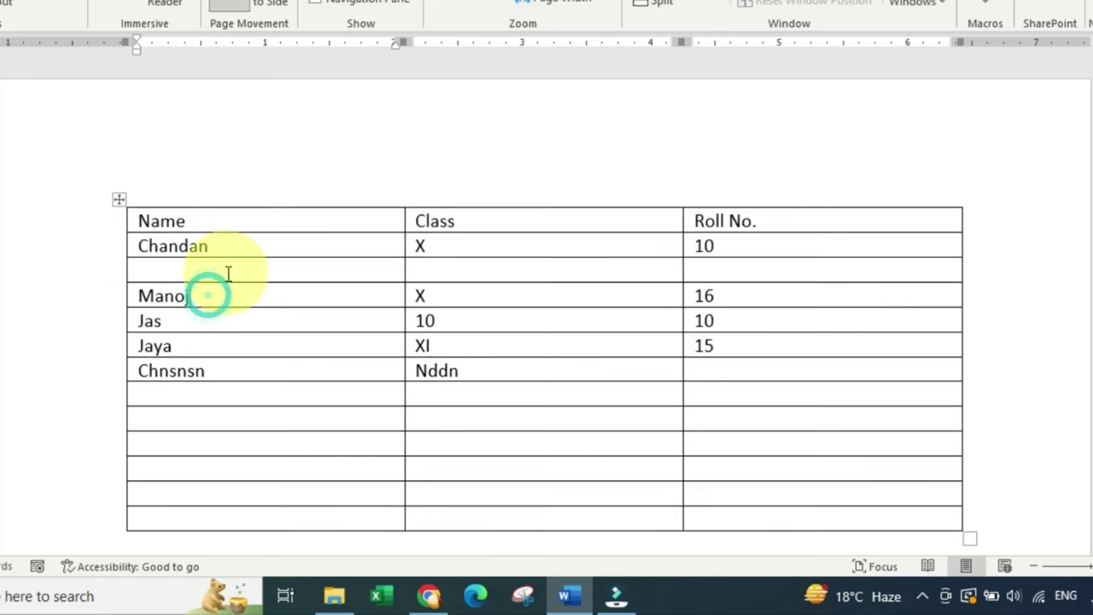
pyautogui.click(226, 274)
pyautogui.click(210, 295)
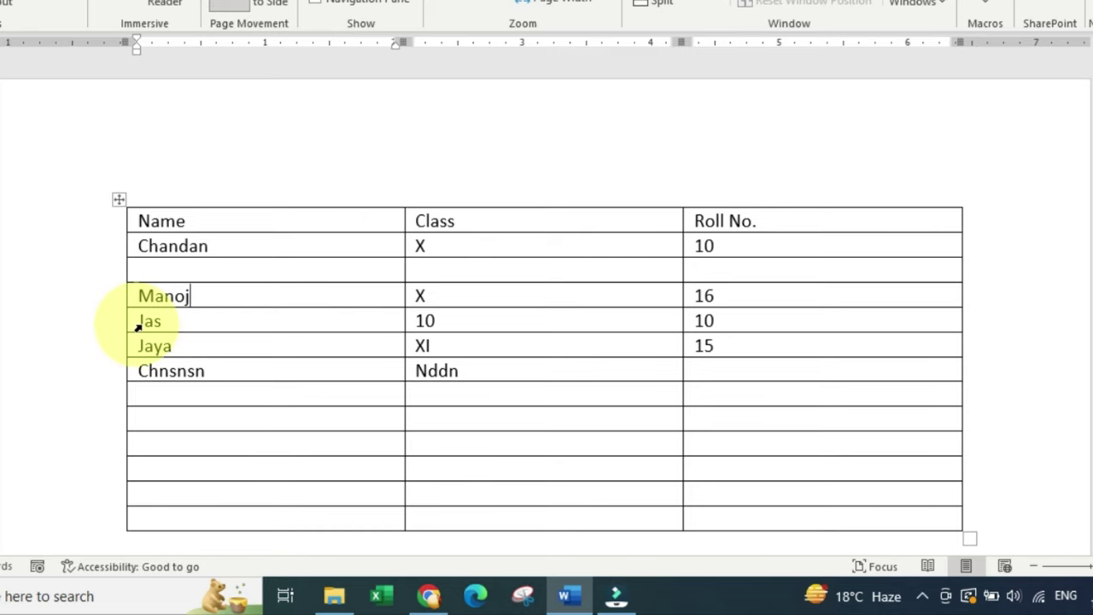
# Insert another empty row below the class 10 student's record
pyautogui.moveTo(122, 310)
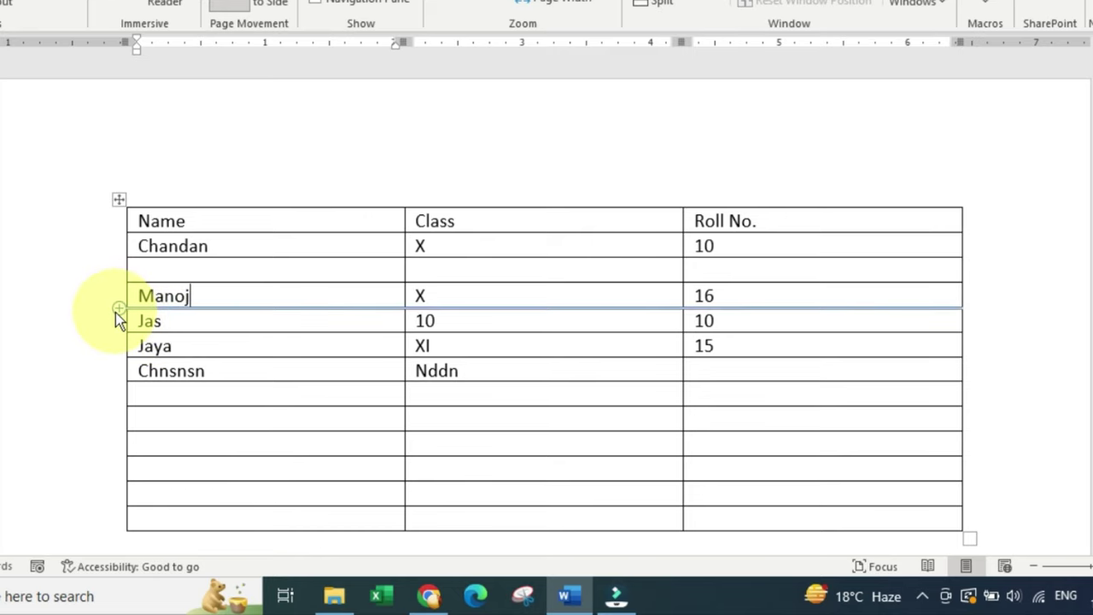
pyautogui.click(121, 308)
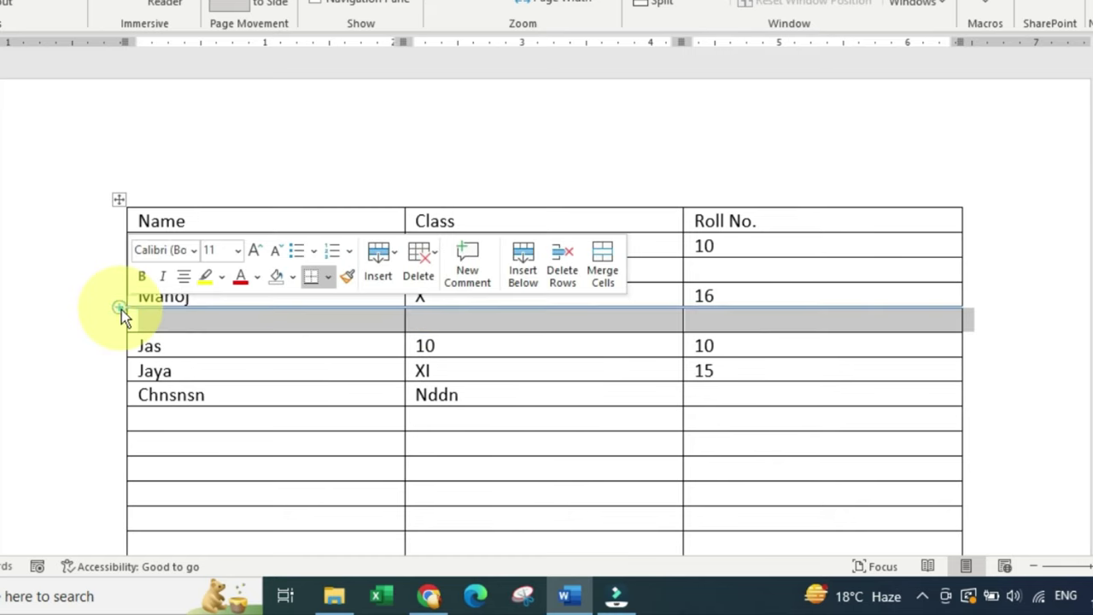
pyautogui.click(158, 318)
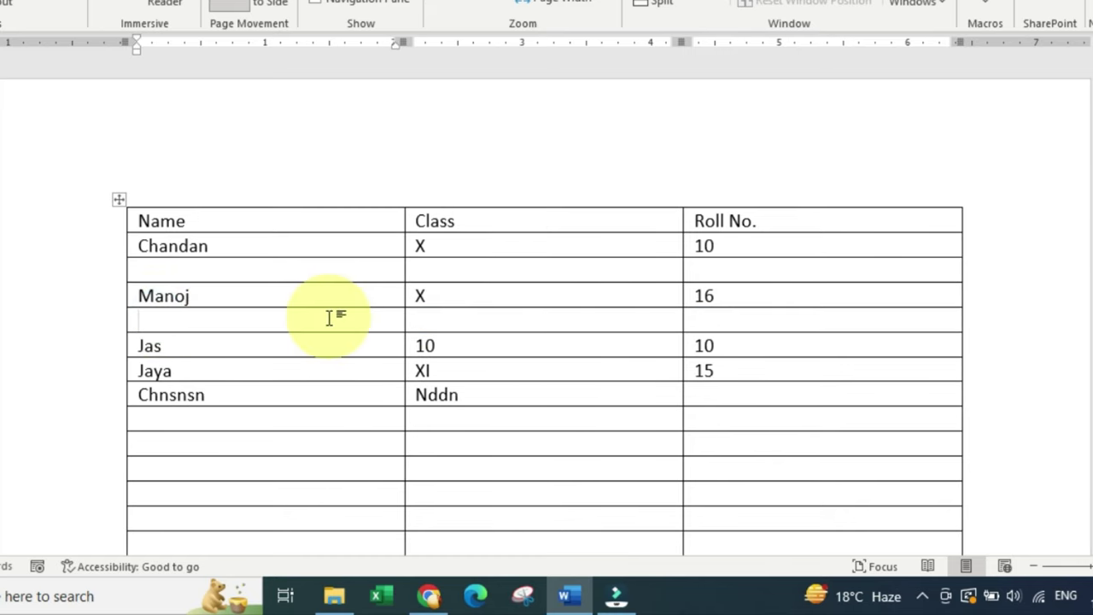
pyautogui.click(290, 278)
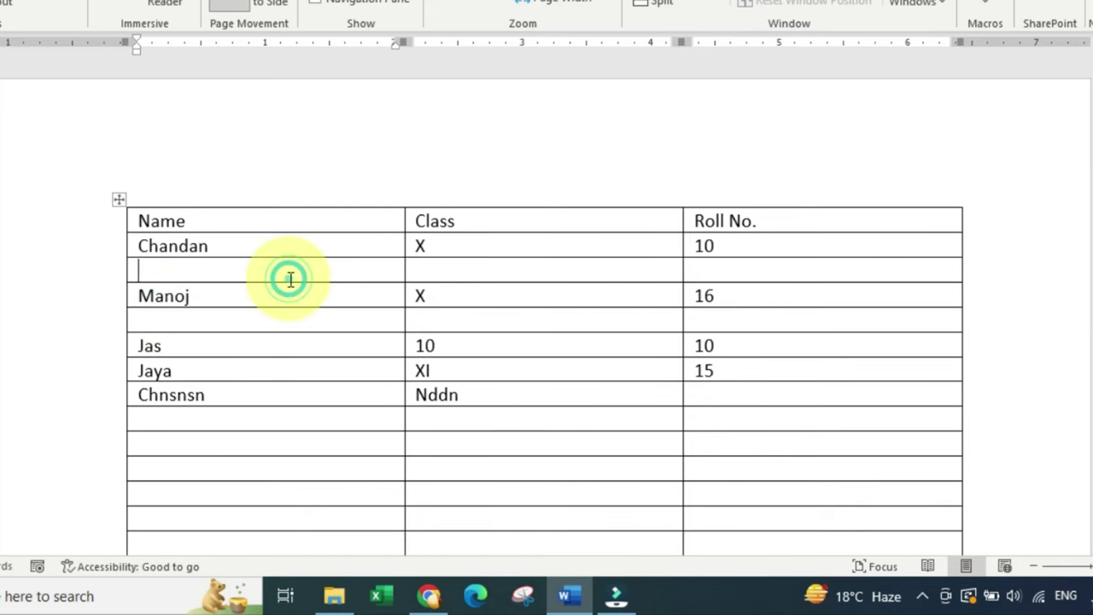